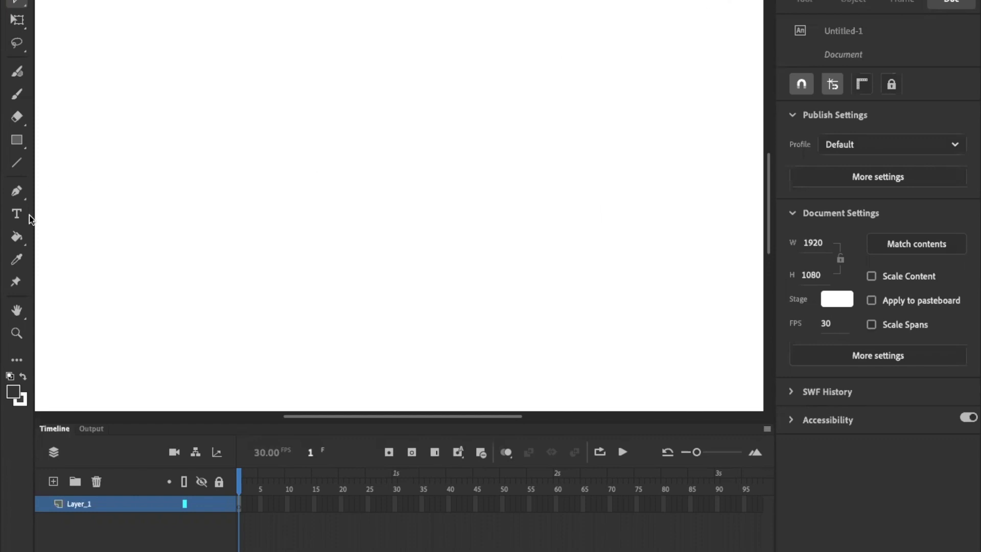
Step: Fit the stage in the window and add the static text "ANIMATE" in a box about 1785 px wide across the upper stage
left_click(767, 0)
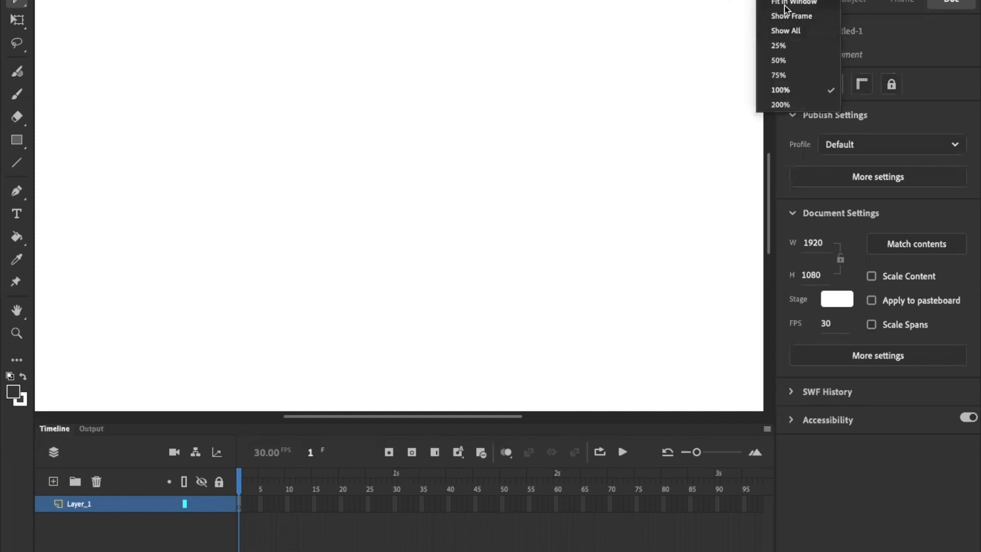
left_click(783, 3)
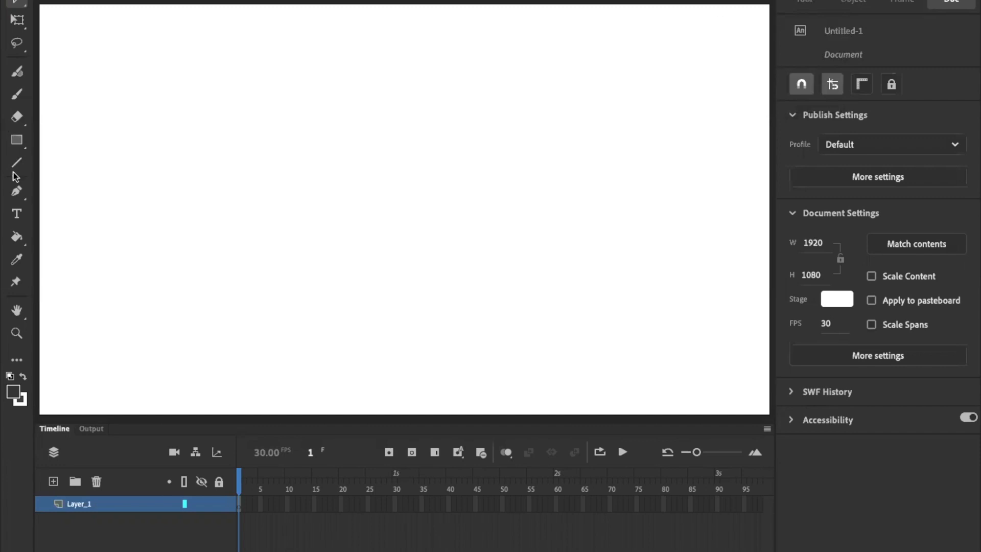
left_click(17, 216)
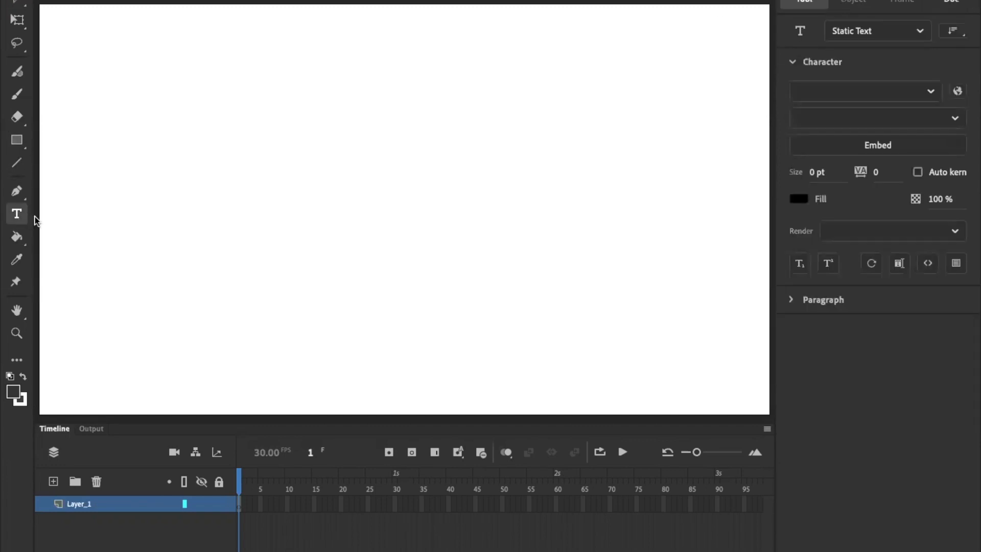
left_click_drag(64, 117, 742, 108)
type("A")
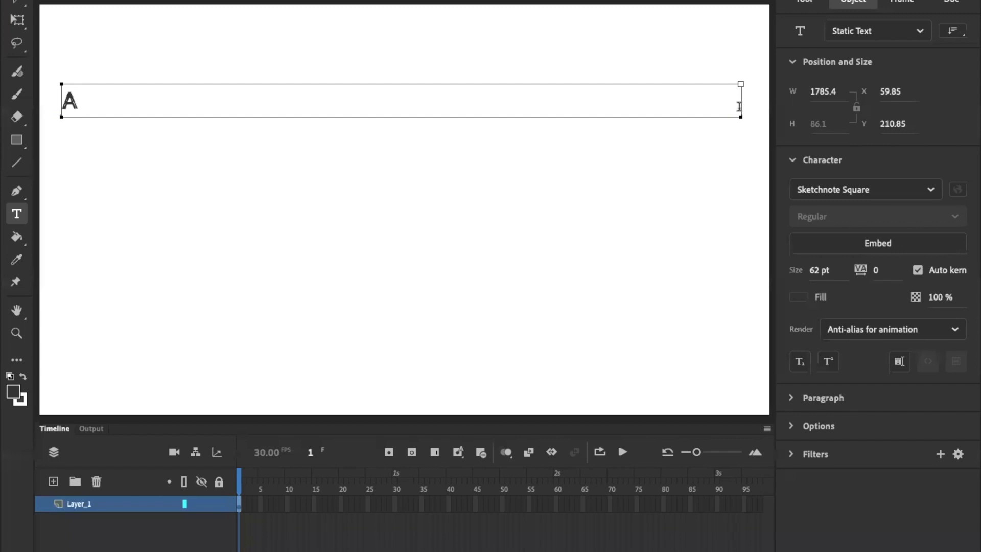
type("NIMATE")
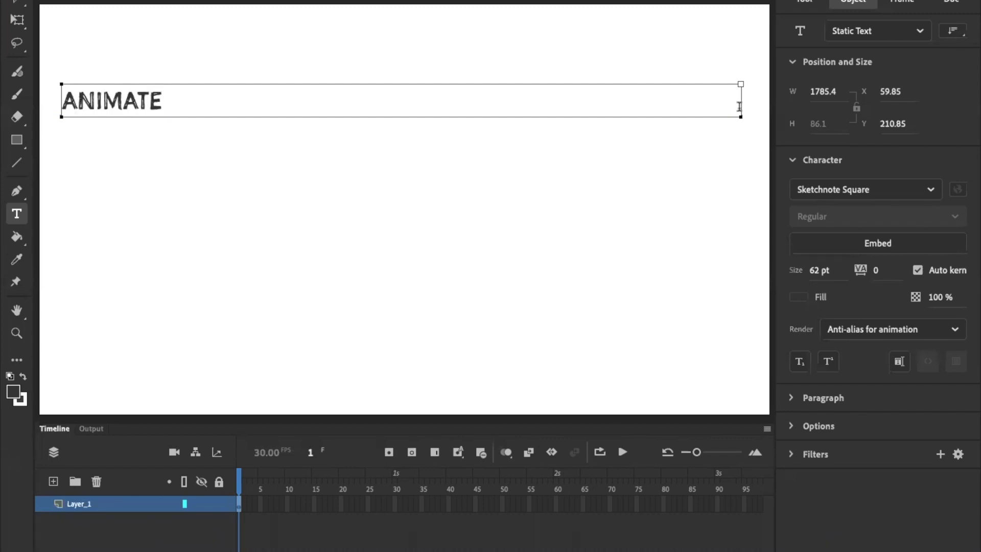
Step: Set the font size of the whole word ANIMATE to 200 pt
key("ctrl+a")
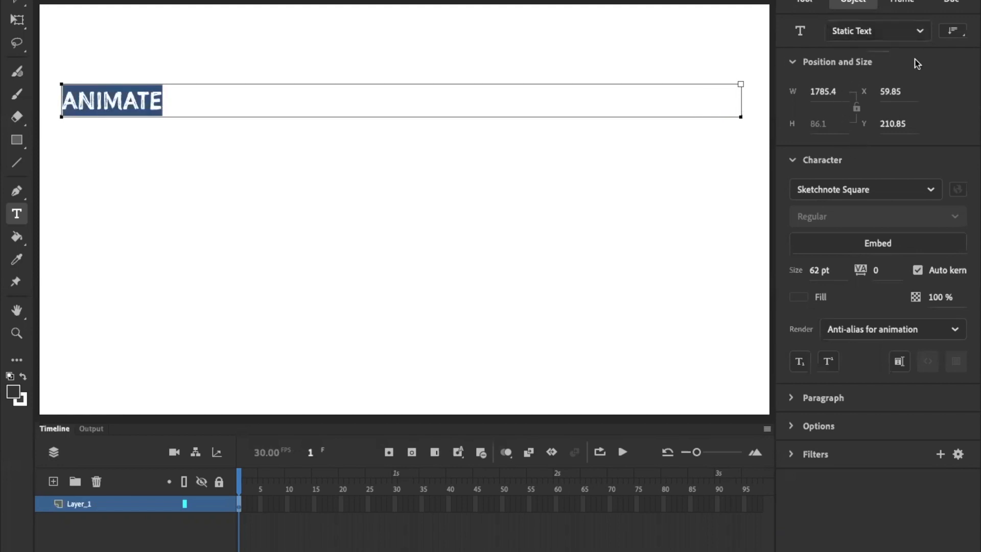
left_click(819, 270)
left_click(834, 270)
double_click(831, 266)
type("200")
key("Return")
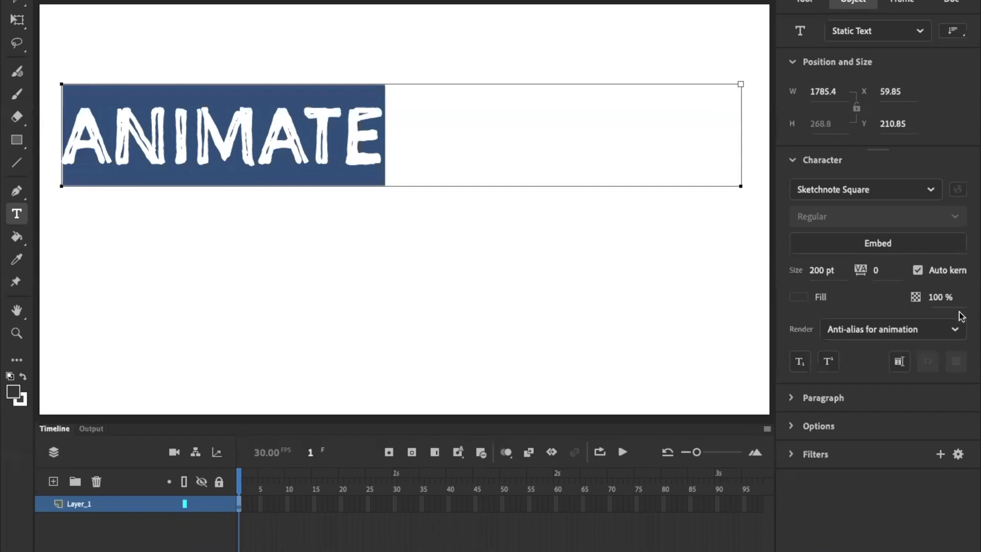
Step: Centre-align the text, fill it with dark blue, and move it down to about the middle of the stage
left_click(792, 399)
left_click(822, 427)
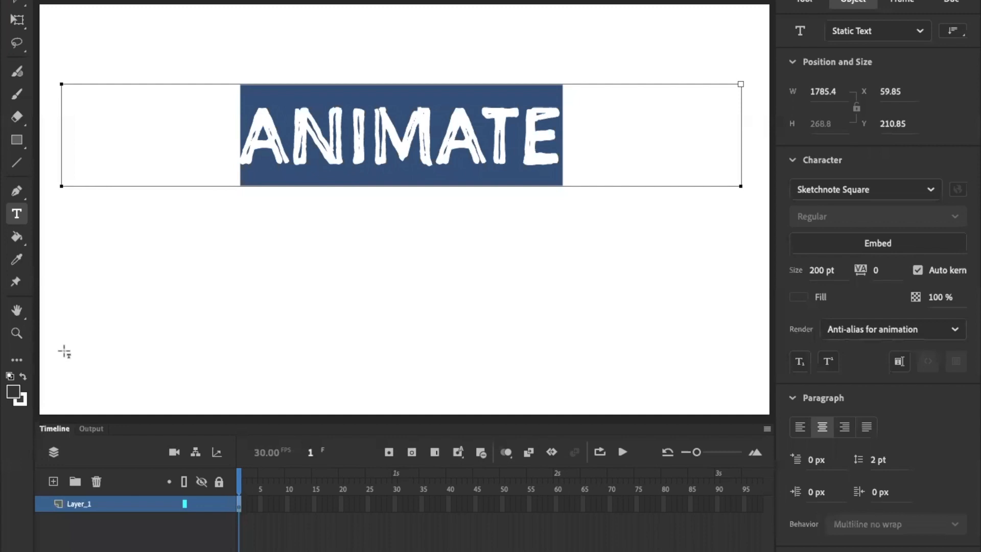
left_click(19, 396)
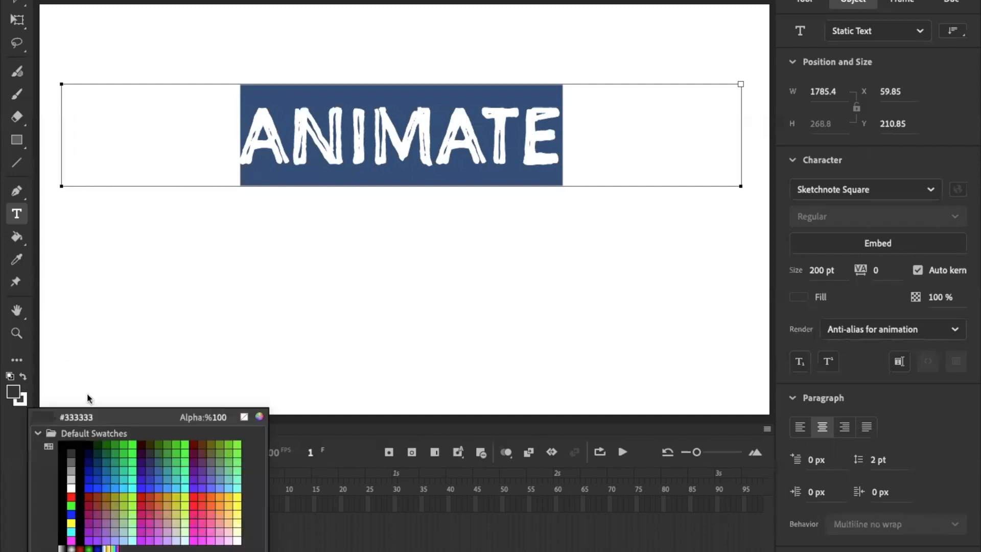
left_click(91, 469)
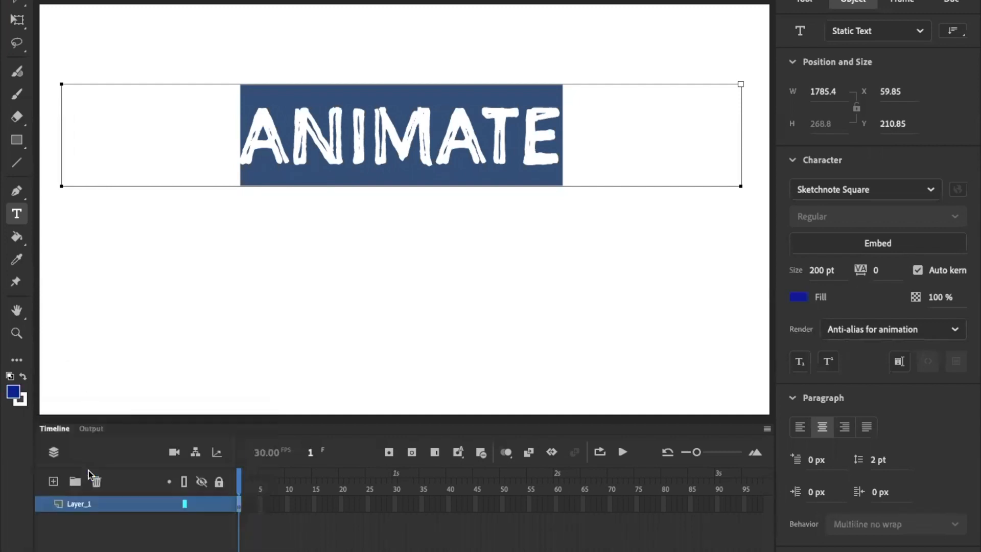
left_click(18, 2)
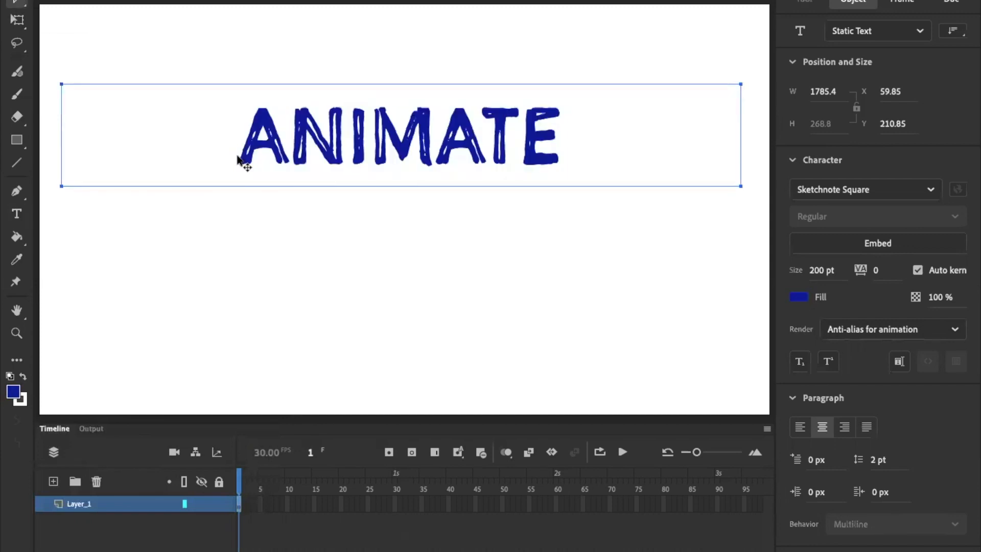
left_click_drag(343, 149, 345, 201)
left_click(193, 234)
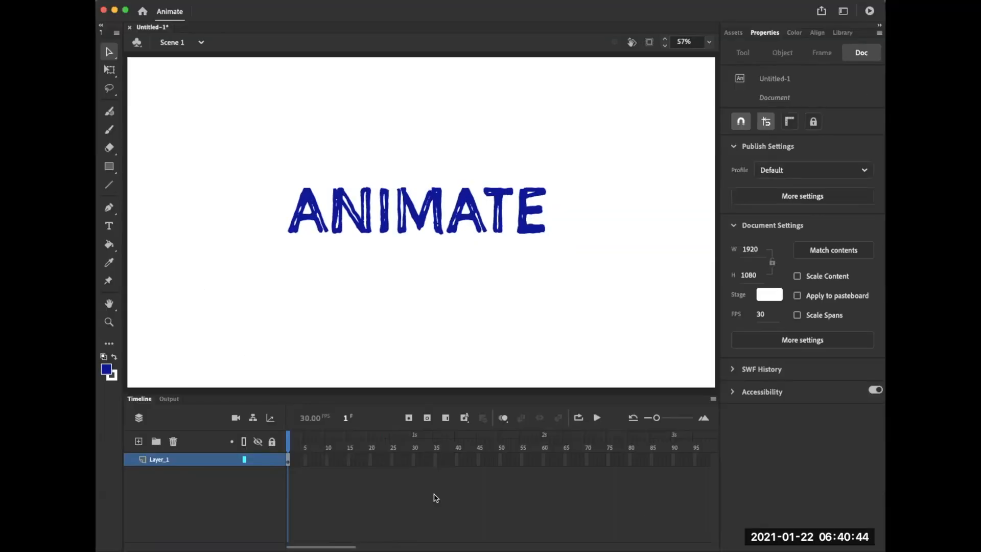
Step: Convert the ANIMATE text into a graphic symbol with its registration point at the bottom centre
left_click(470, 225)
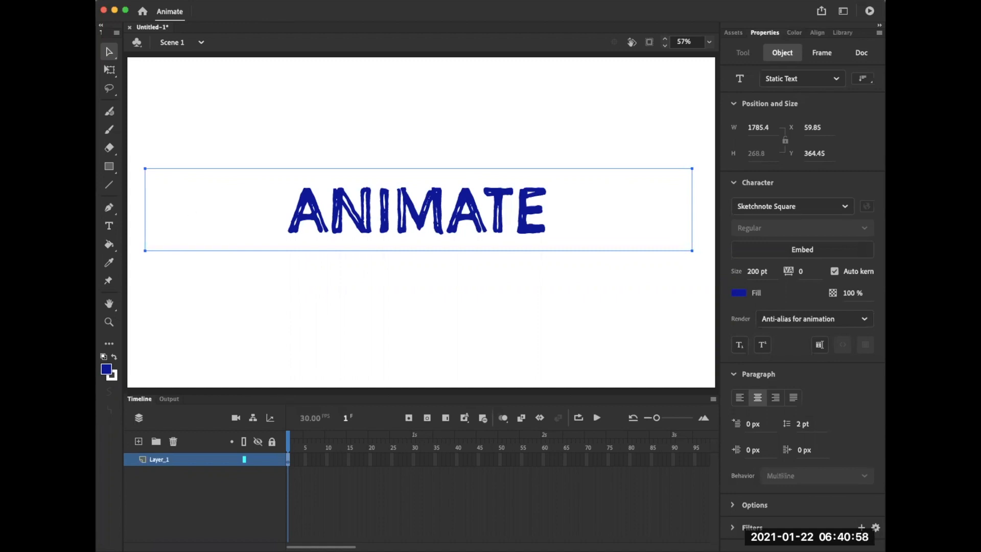
key("F8")
left_click_drag(203, 339, 380, 361)
left_click(590, 381)
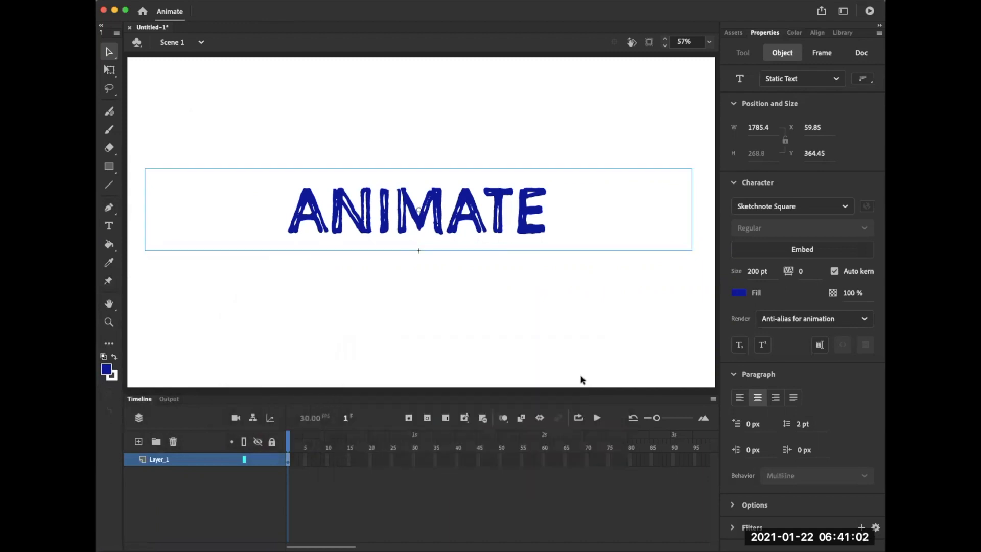
Step: On frame 1, move the ANIMATE symbol horizontally off the stage's left edge, to about X -417
left_click_drag(530, 230, 114, 230)
key("Left")
key("Left")
key("Left")
key("Left")
key("Left")
key("Left")
key("Left")
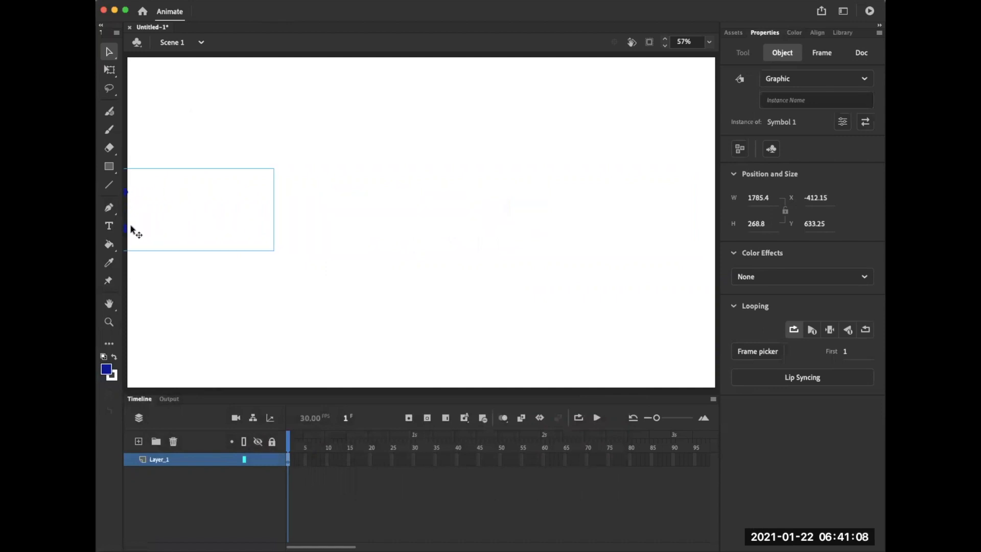
Step: Insert a keyframe at frame 40 and move the word horizontally past the stage's centre to about X 1355
left_click(455, 459)
left_click(408, 417)
left_click_drag(171, 240, 718, 280)
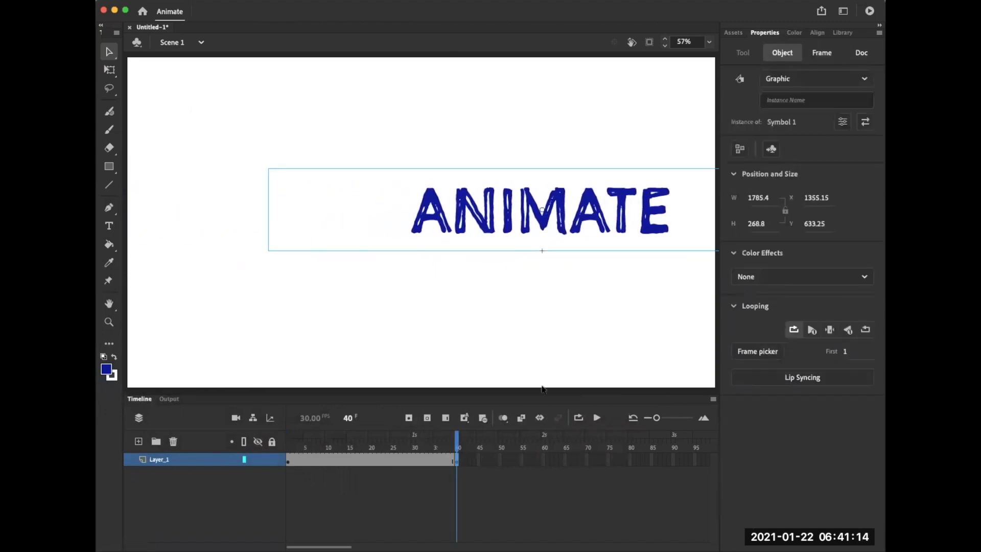
Step: Insert a keyframe at frame 50 and move the word back toward the stage's centre, to about X 1059
left_click(498, 460)
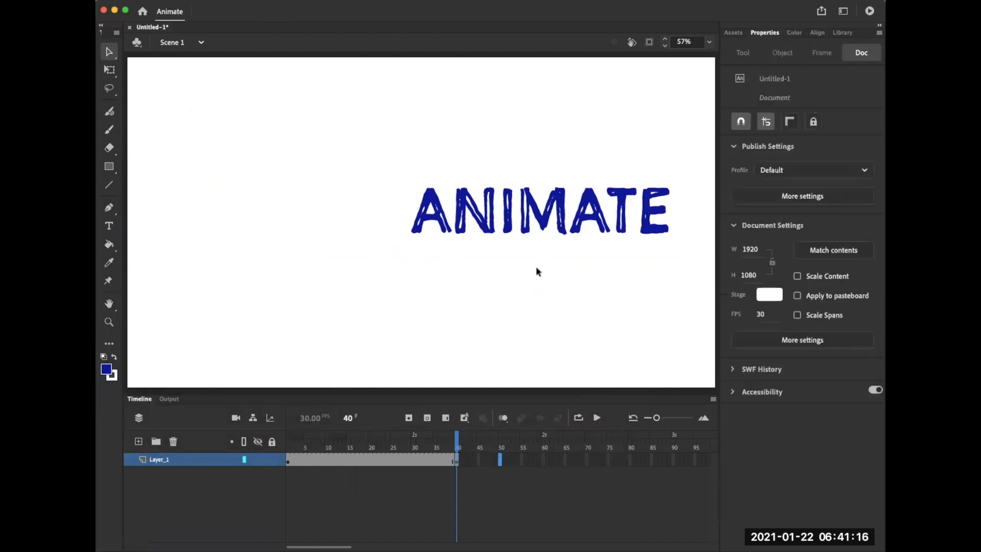
left_click(409, 418)
left_click_drag(559, 213, 462, 209)
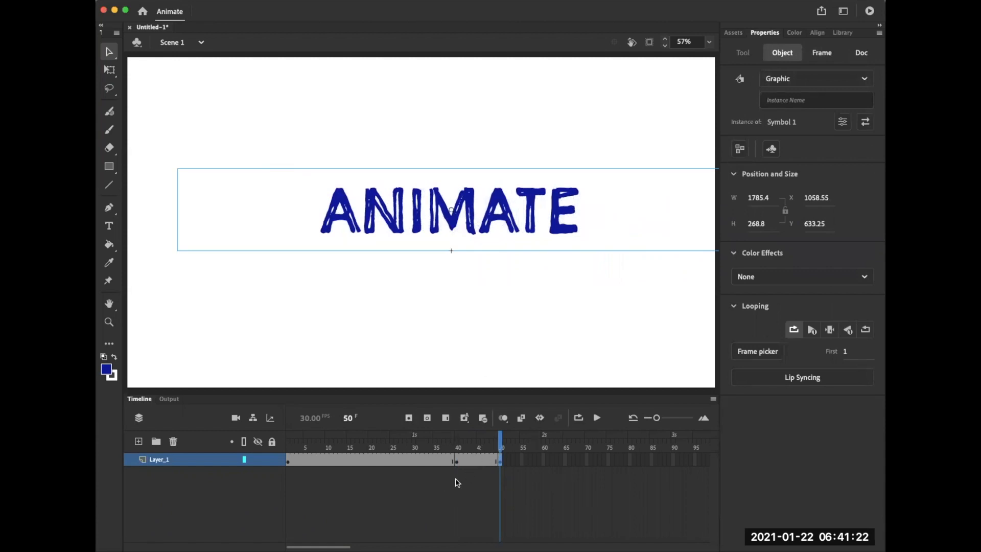
Step: Apply classic tweens to the frame 1–40 and 40–50 spans and play the animation from frame 1
left_click(369, 460)
left_click(539, 418)
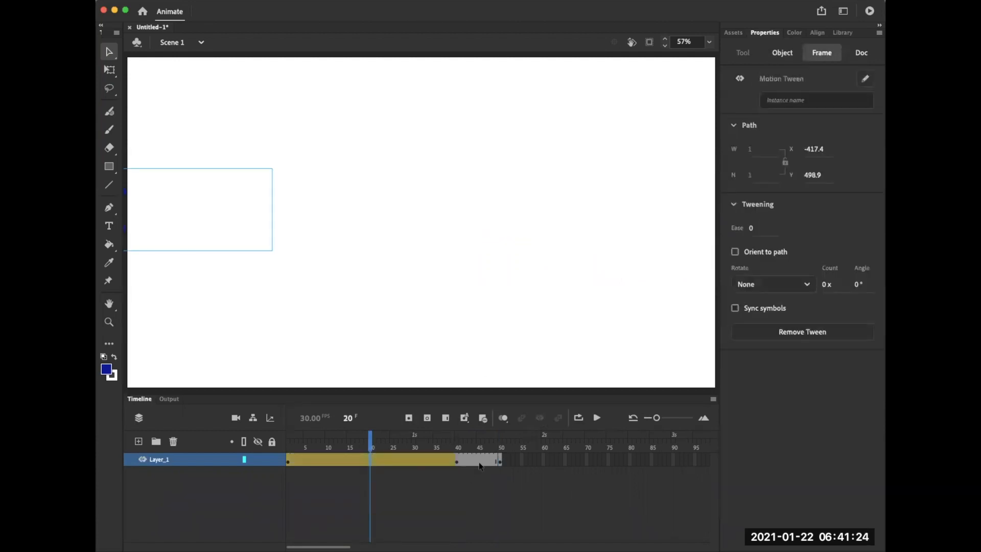
key("super+z")
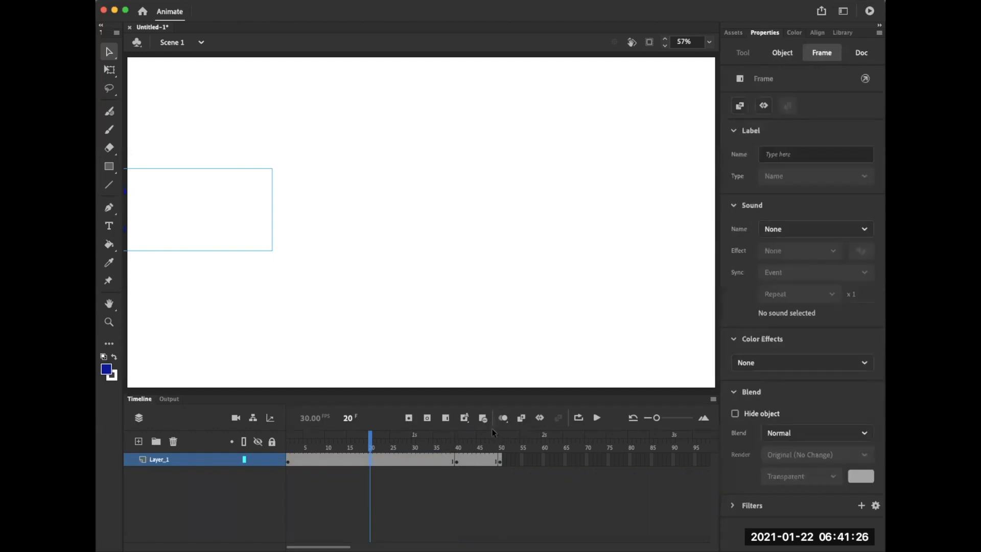
left_click(521, 418)
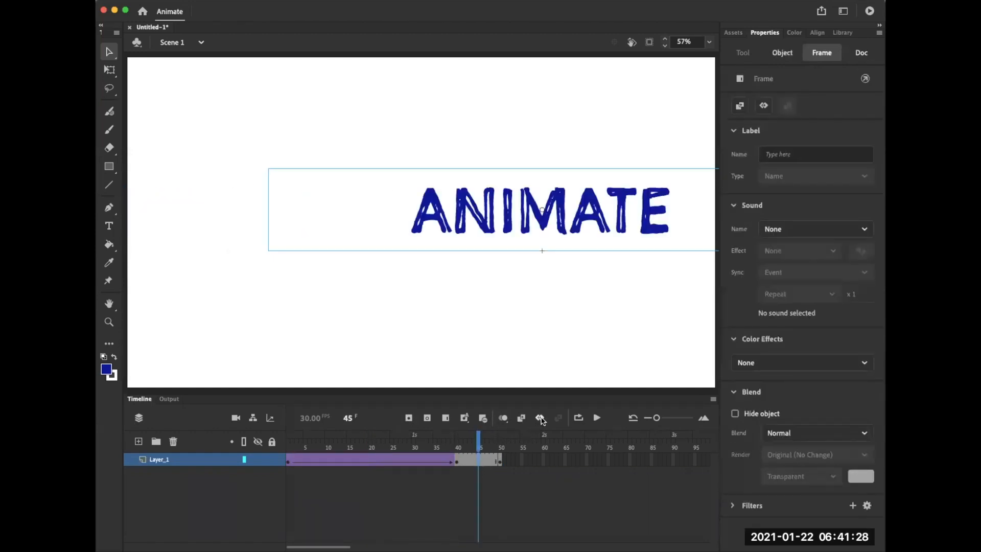
left_click(522, 418)
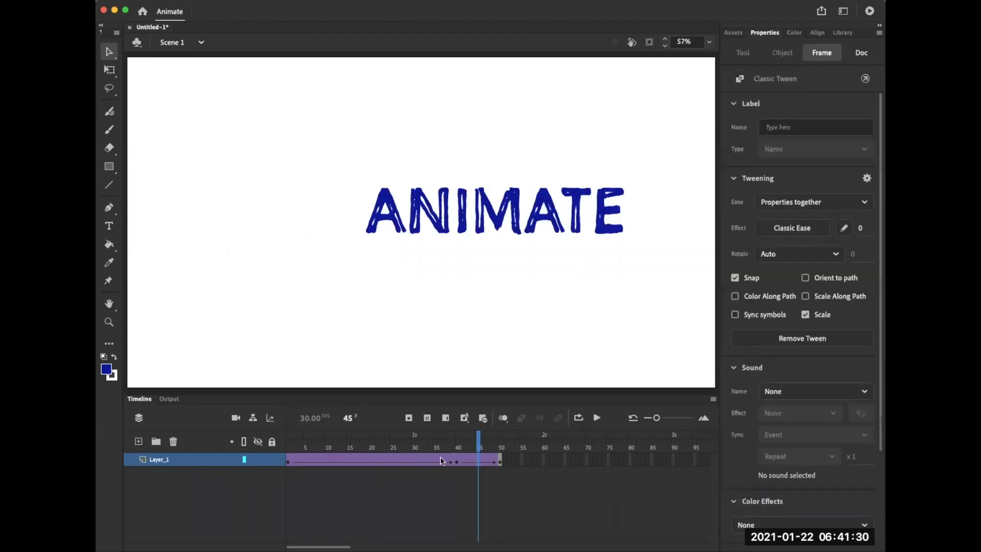
left_click_drag(480, 440, 287, 441)
left_click(596, 418)
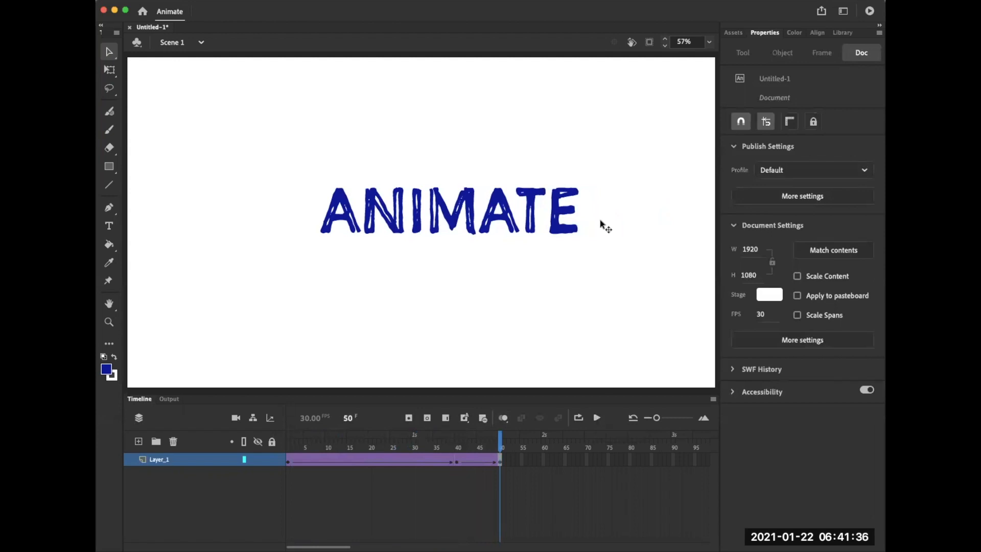
Step: Shift the word at frame 50 slightly left to centre it on the stage, and replay the animation from the start
left_click(500, 443)
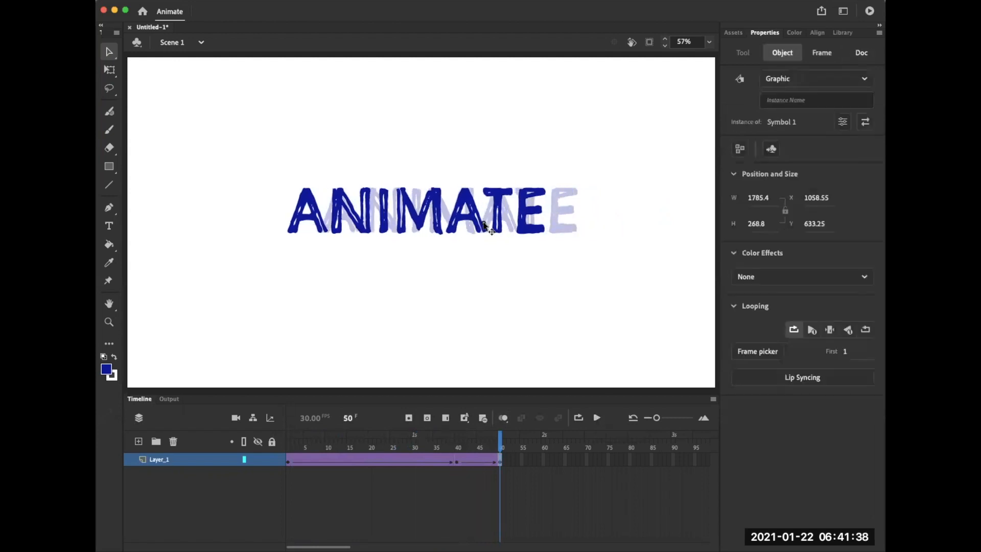
left_click_drag(500, 443, 243, 437)
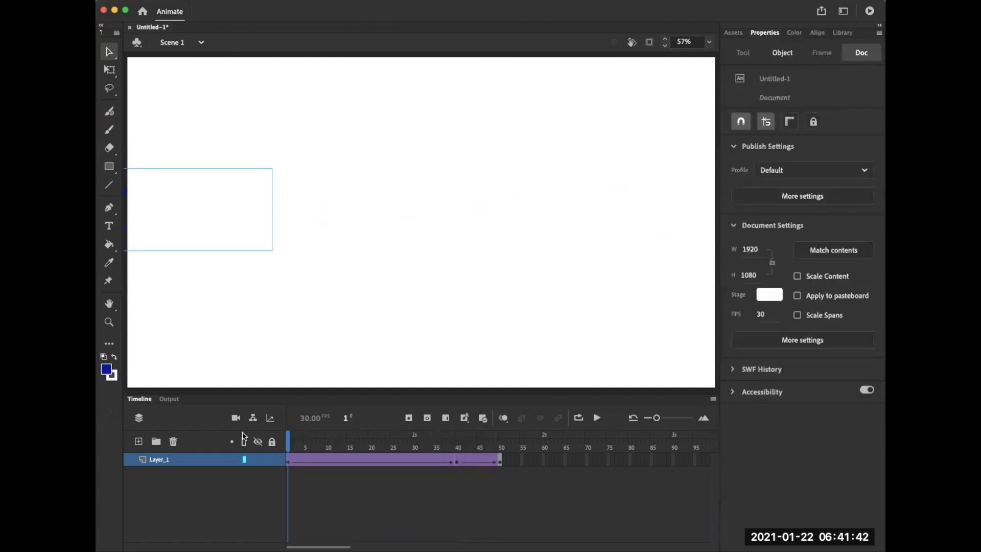
left_click(596, 418)
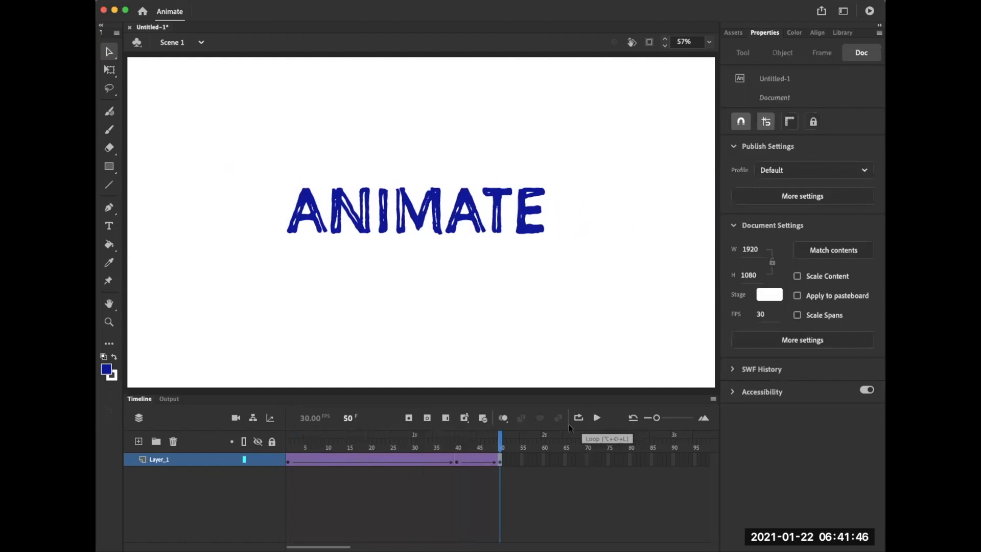
Step: Add a new layer above Layer_1 and delete Layer_1 with its tweened text
left_click(139, 441)
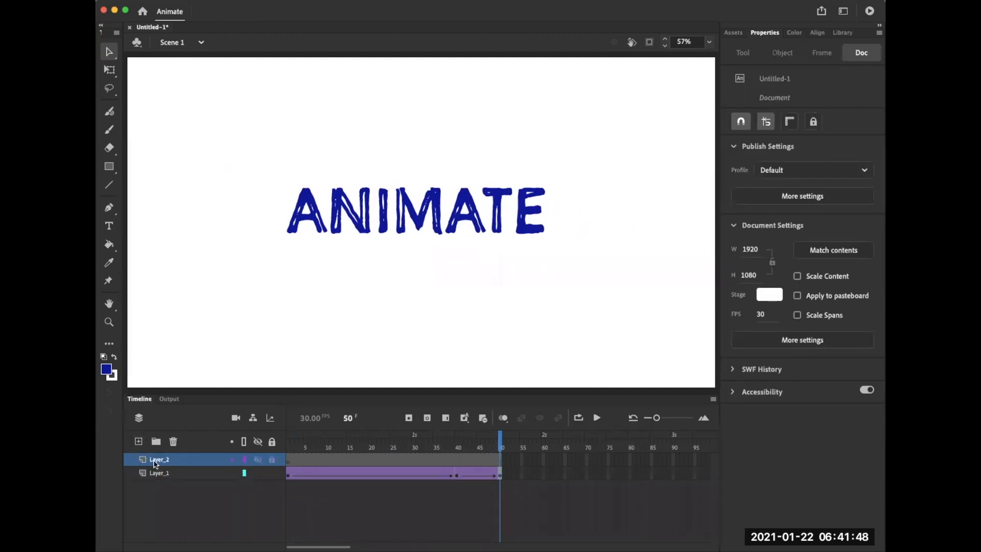
left_click(153, 473)
left_click(174, 441)
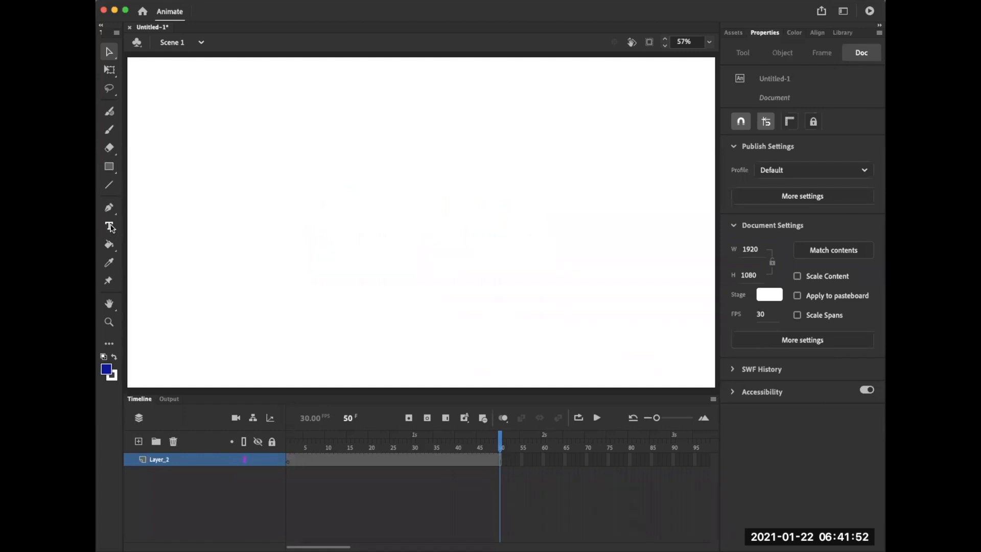
Step: Add the text "ANIMATE" on Layer_2 in a box about 1676 px wide and move it down to about Y 444
left_click(109, 225)
left_click_drag(161, 172, 677, 294)
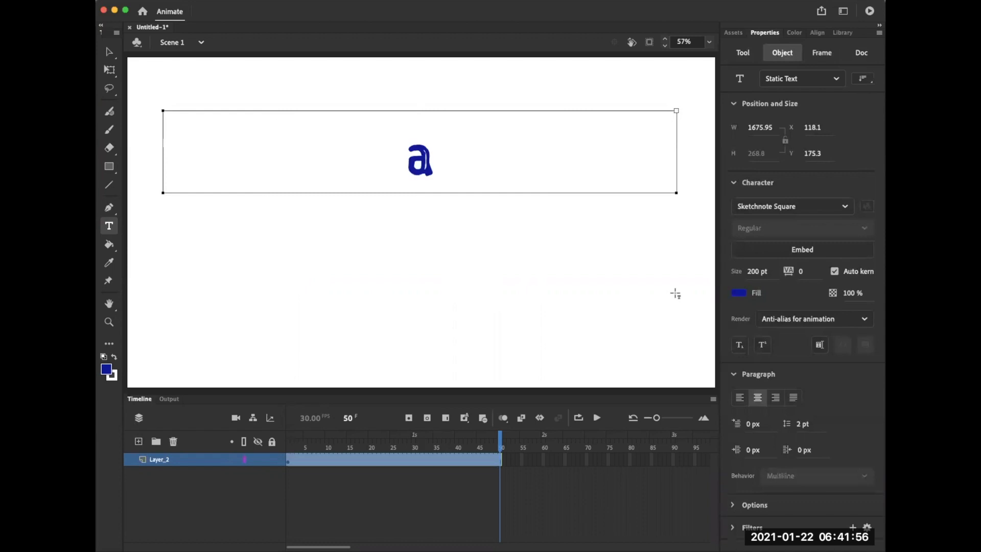
type("ANIMATE")
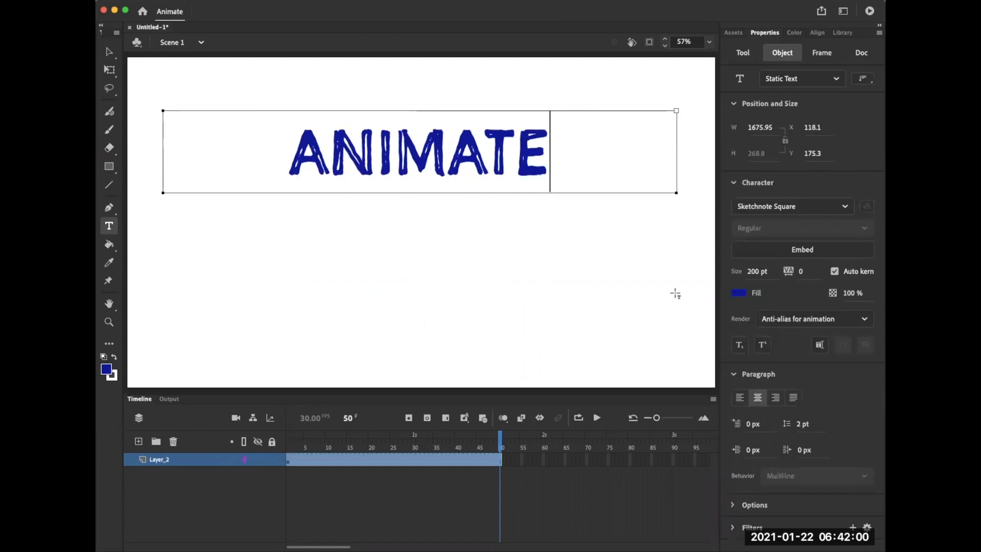
left_click(108, 54)
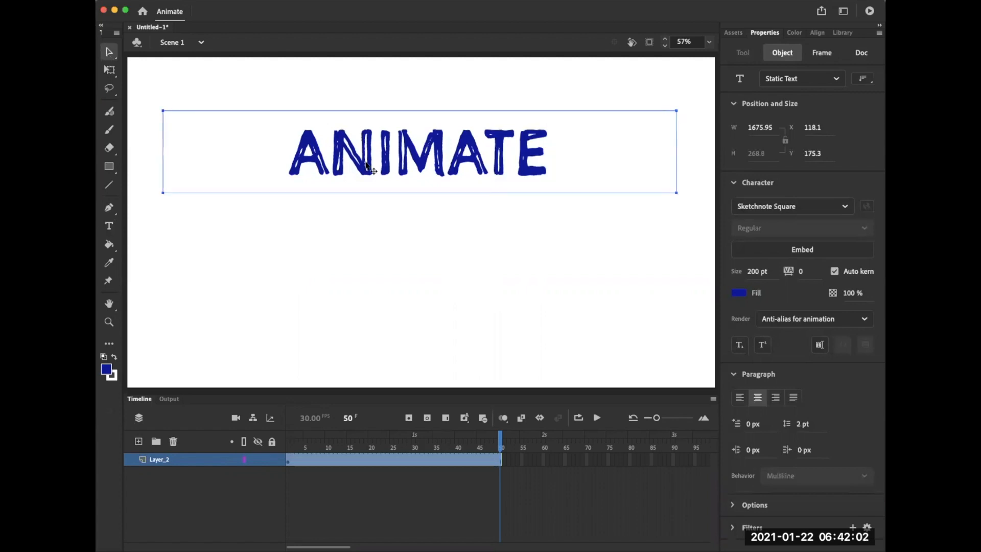
left_click_drag(367, 167, 367, 250)
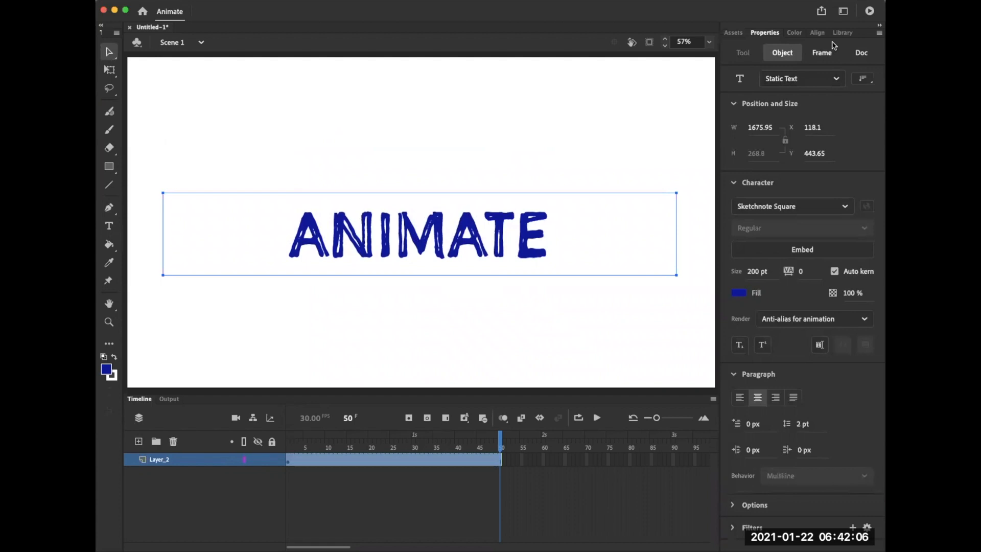
Step: Align the ANIMATE text to the stage's horizontal and vertical centre
left_click(818, 33)
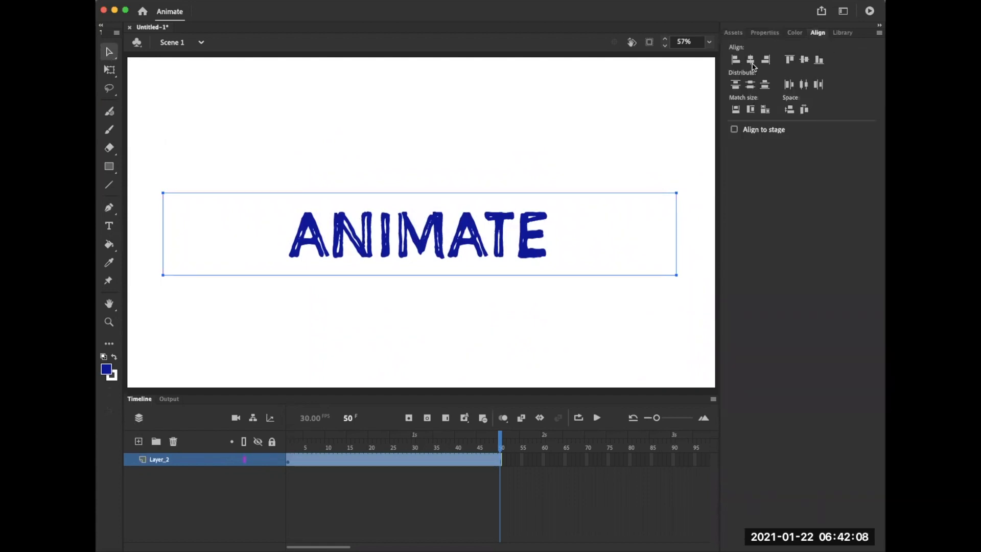
left_click(734, 130)
left_click(751, 61)
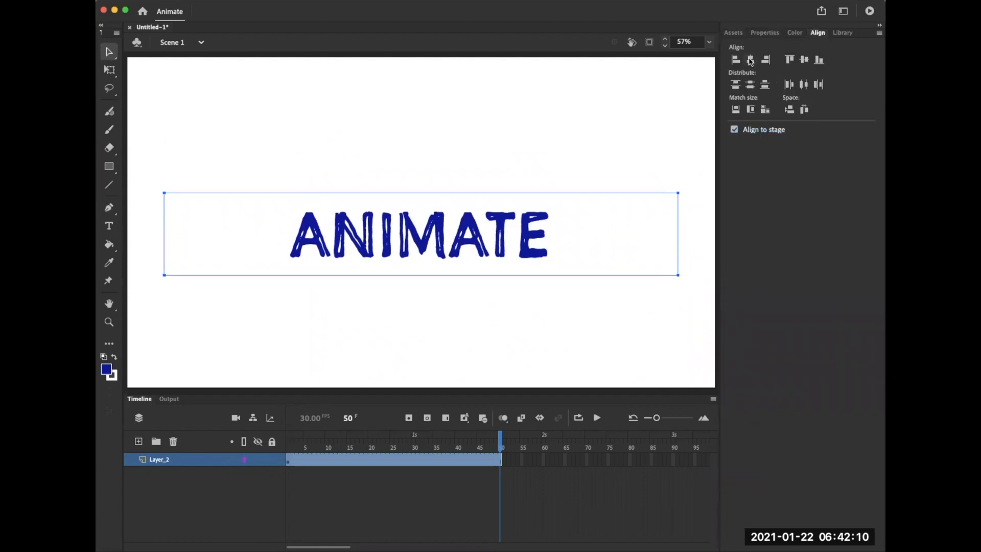
left_click(804, 61)
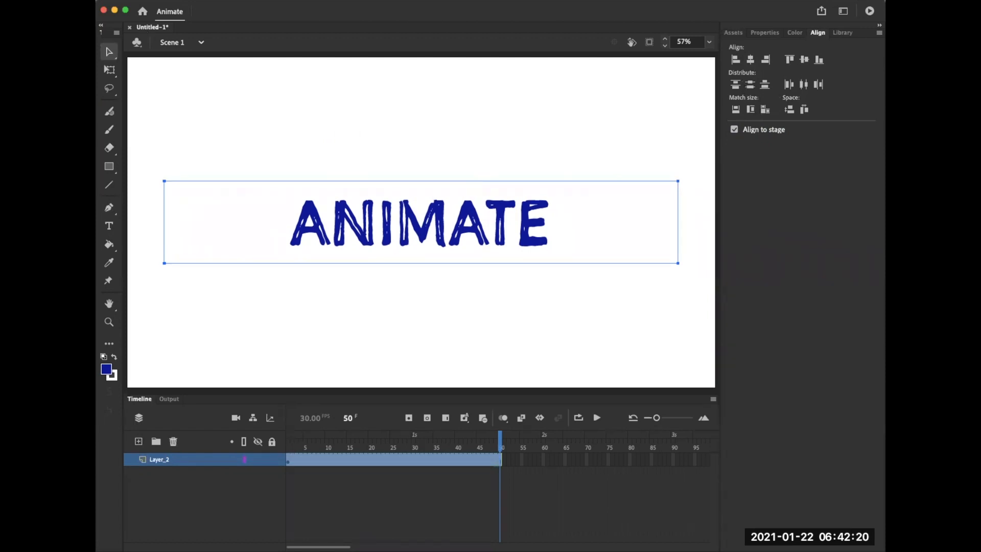
Step: Break apart the ANIMATE text on Layer_2 into individual letters
left_click(298, 100)
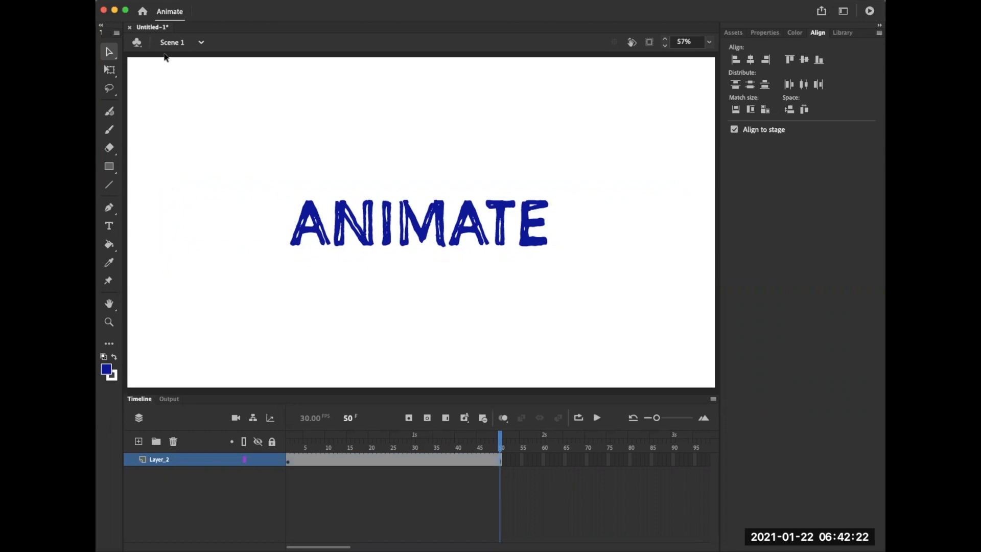
left_click(775, 33)
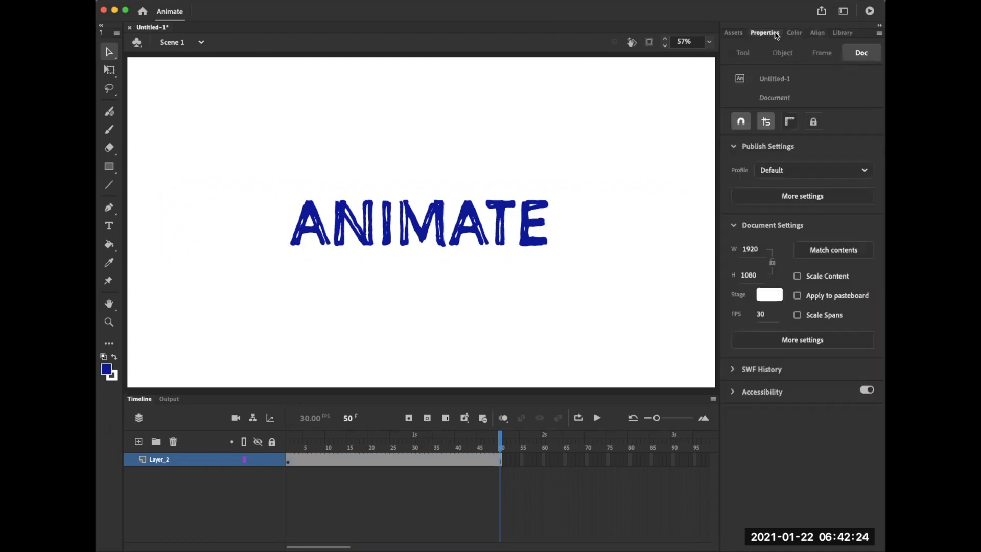
left_click(394, 228)
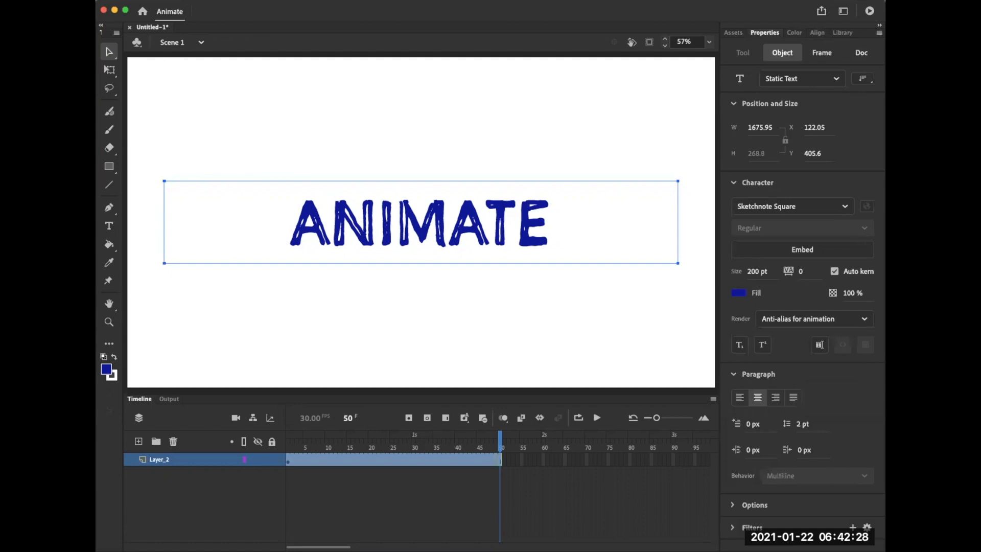
left_click(280, 0)
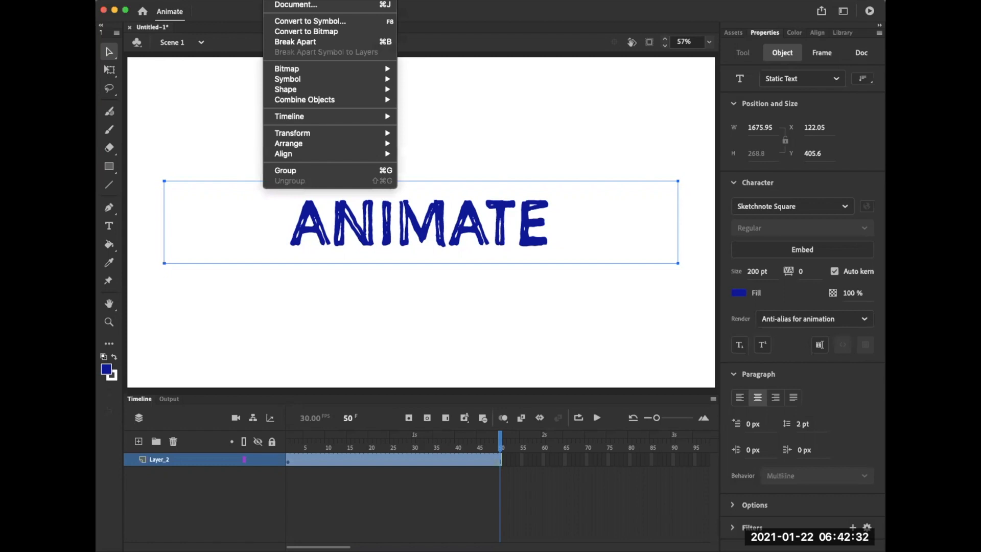
left_click(288, 43)
left_click(290, 46)
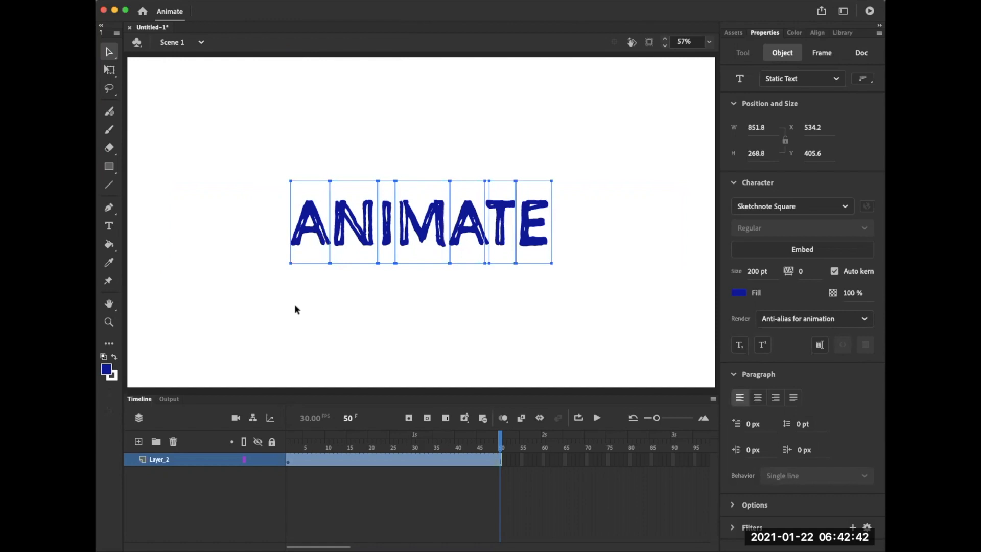
Step: Remove the frames from Layer_2's 50-frame span, leaving only its first frame
left_click(294, 466)
left_click(502, 458)
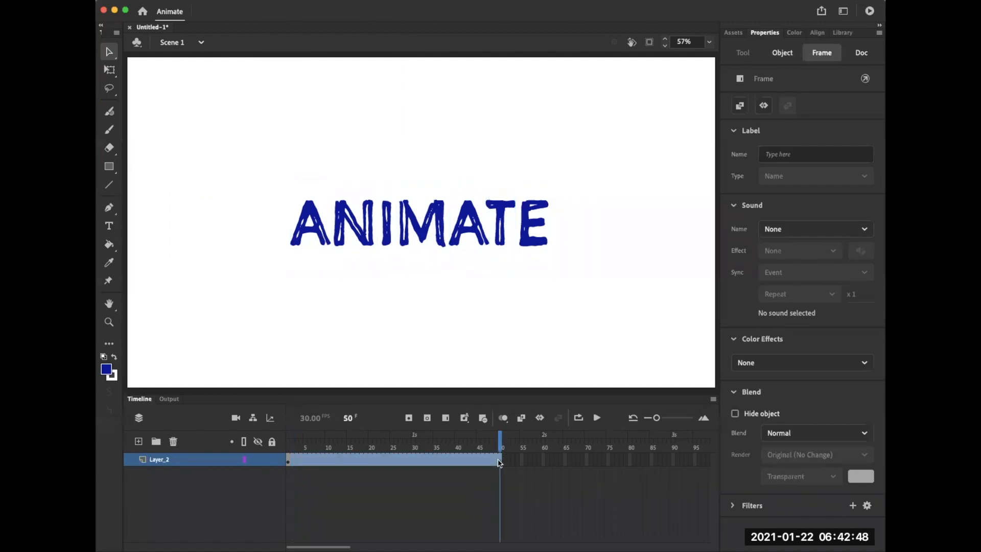
right_click(412, 464)
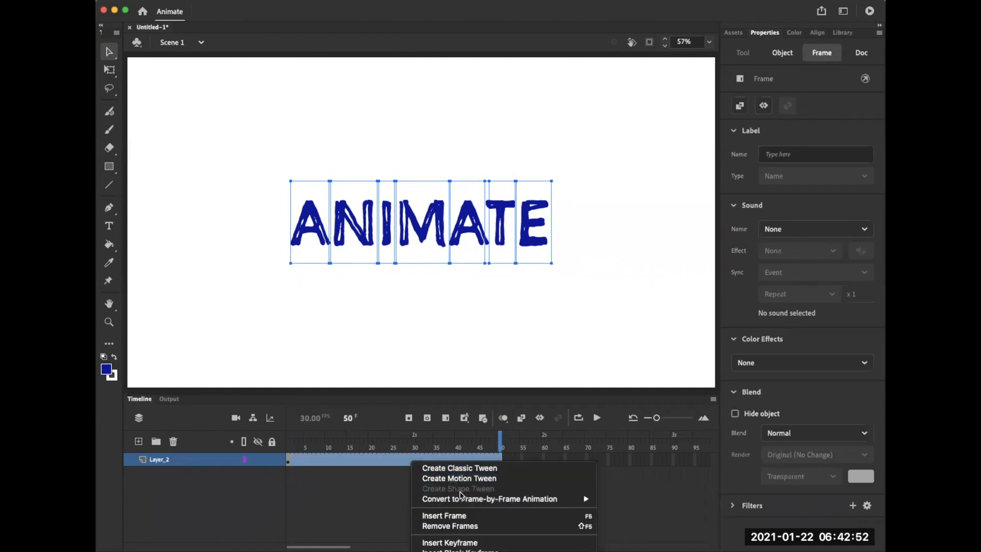
left_click(471, 526)
left_click(355, 271)
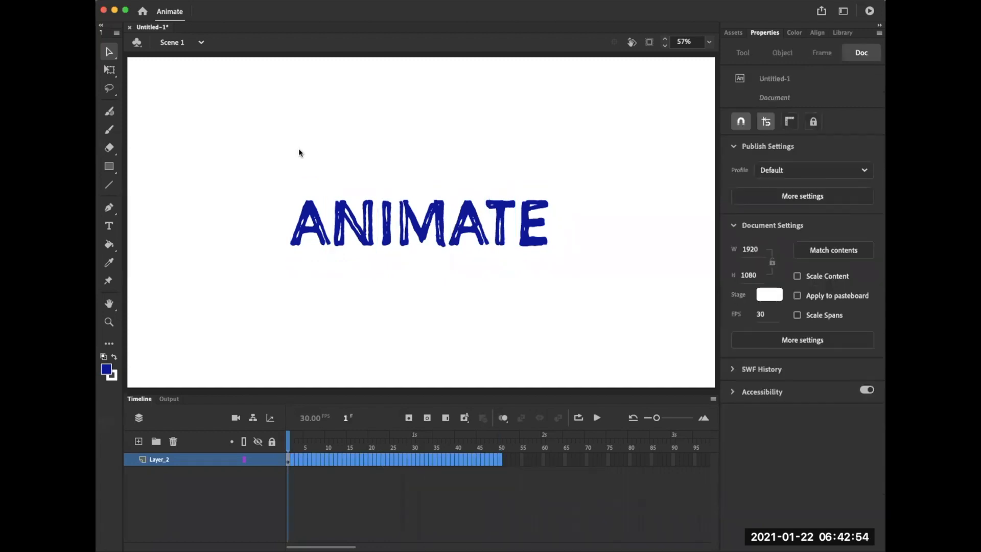
left_click(339, 313)
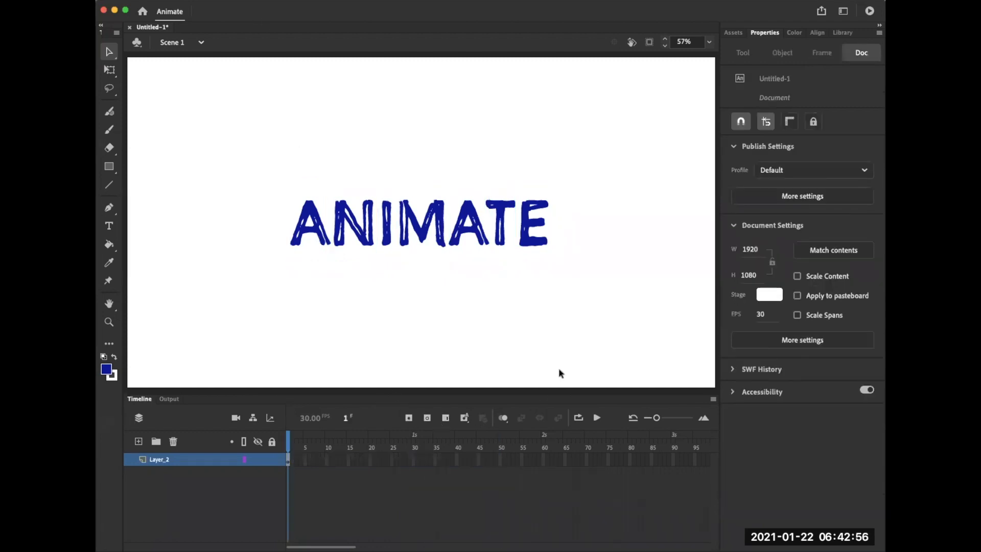
Step: Select the letters of the word one by one to check that each is a separate text object
left_click(352, 225)
left_click(387, 224)
left_click(414, 222)
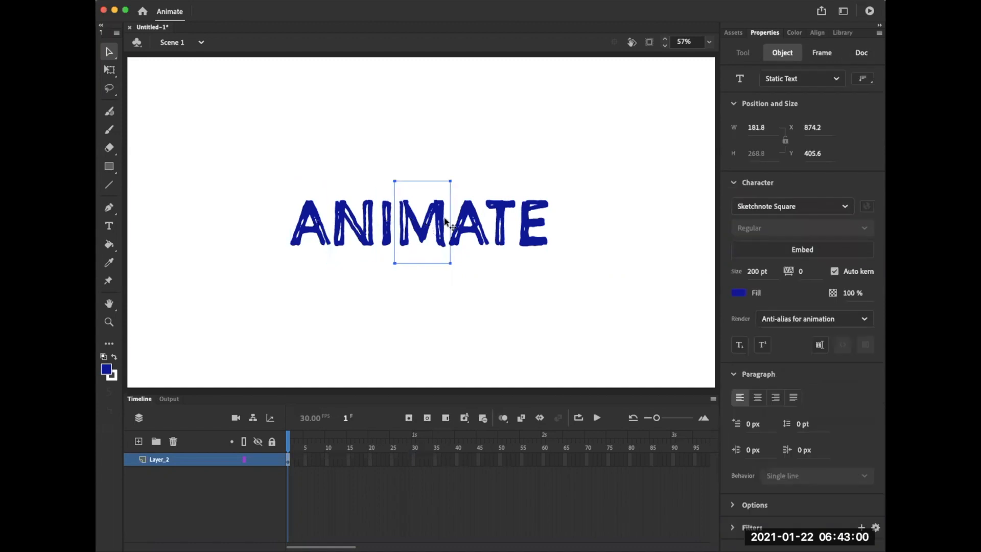
left_click(469, 222)
left_click(504, 214)
left_click(532, 216)
Step: Select all the letters on the stage and distribute them to separate layers
left_click_drag(599, 313, 216, 136)
left_click(243, 0)
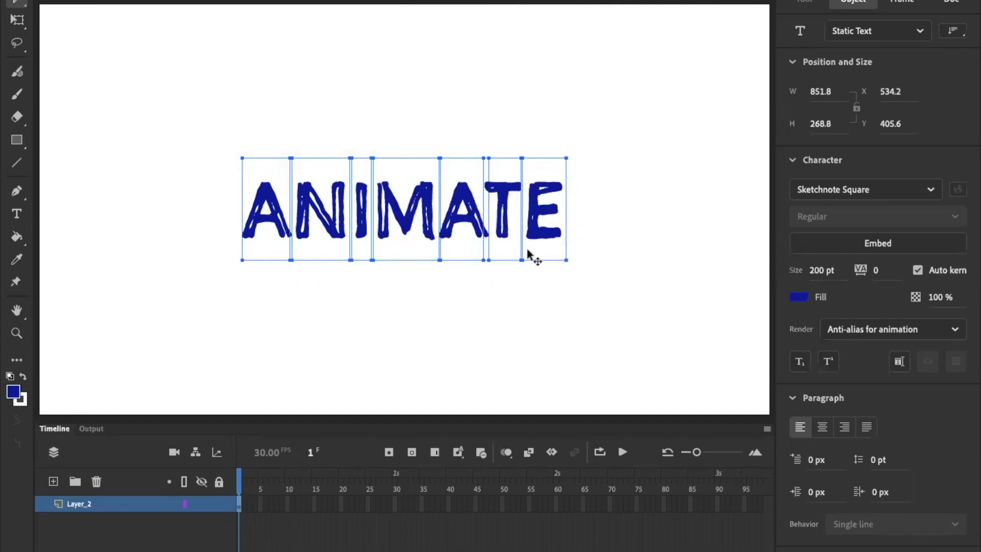
left_click(200, 109)
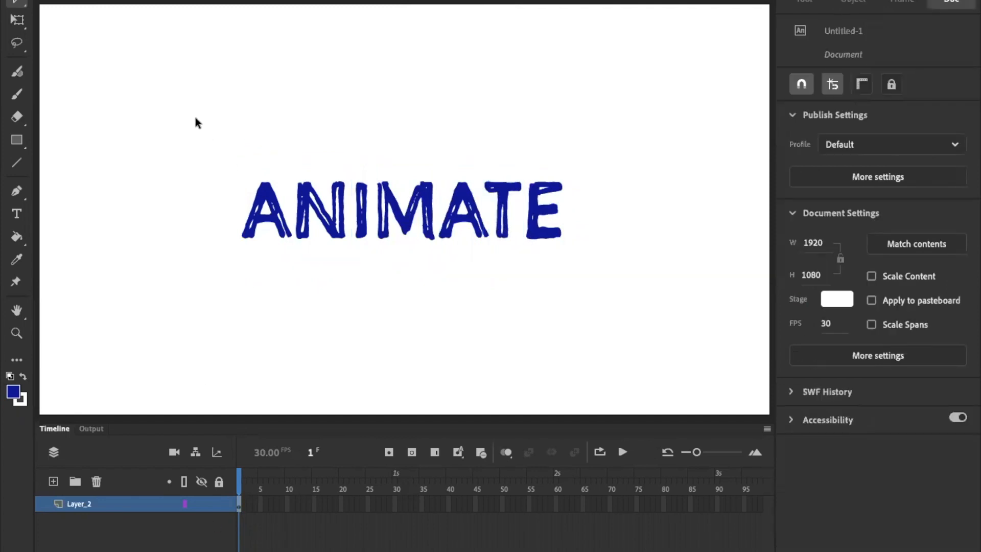
left_click_drag(173, 116, 675, 330)
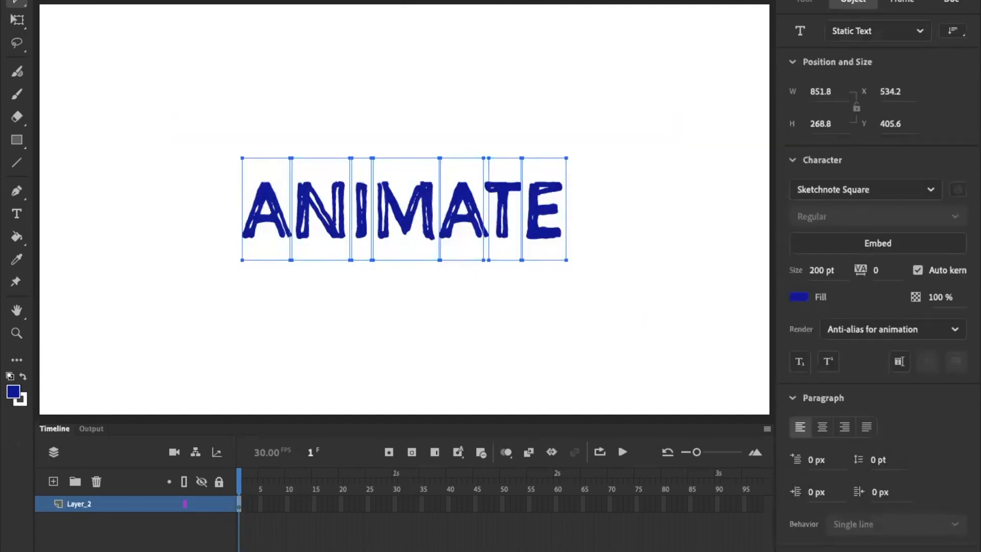
left_click(227, 0)
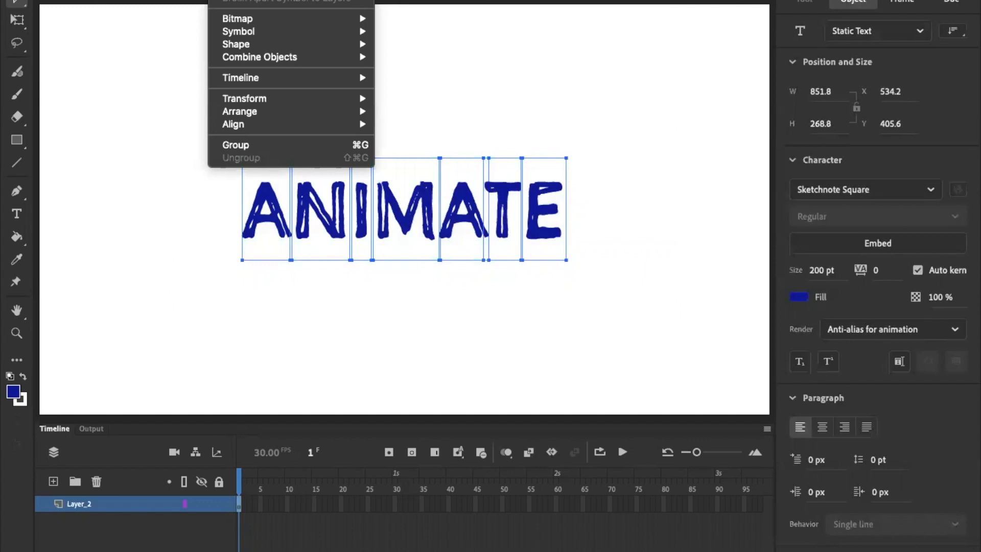
mouse_move(302, 80)
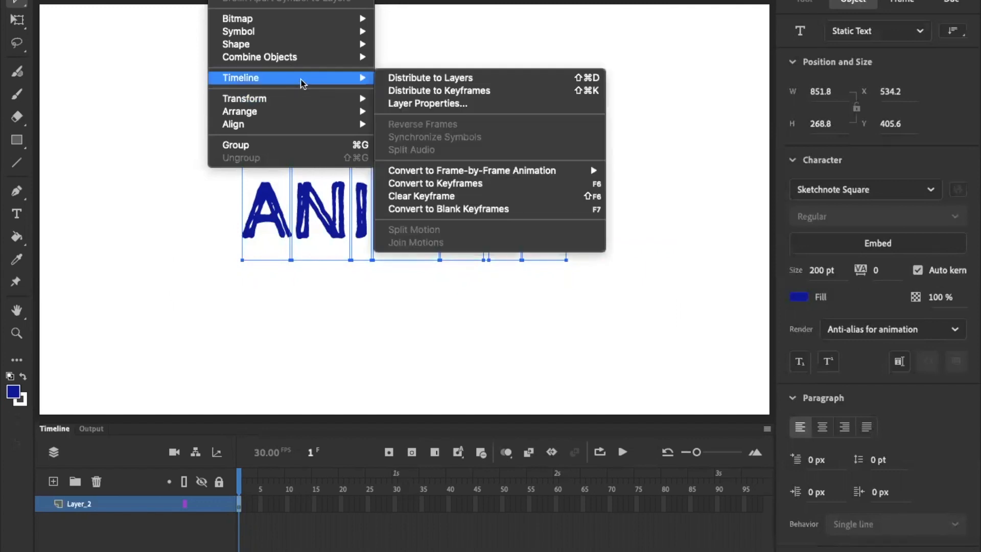
left_click(473, 82)
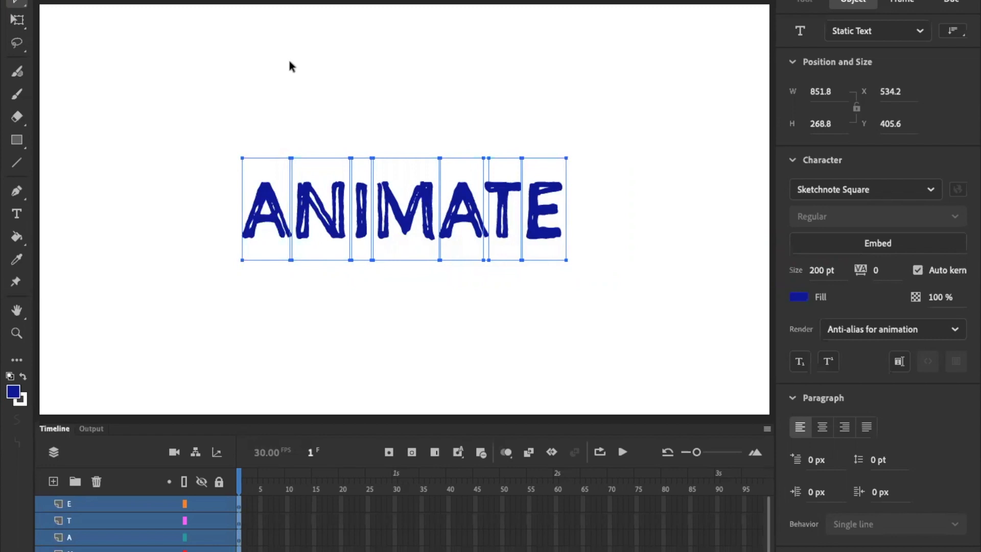
Step: Hide all layers and show them again one letter at a time to check which letter each layer holds
scroll(251, 546, "down", 1)
left_click(202, 481)
left_click(201, 551)
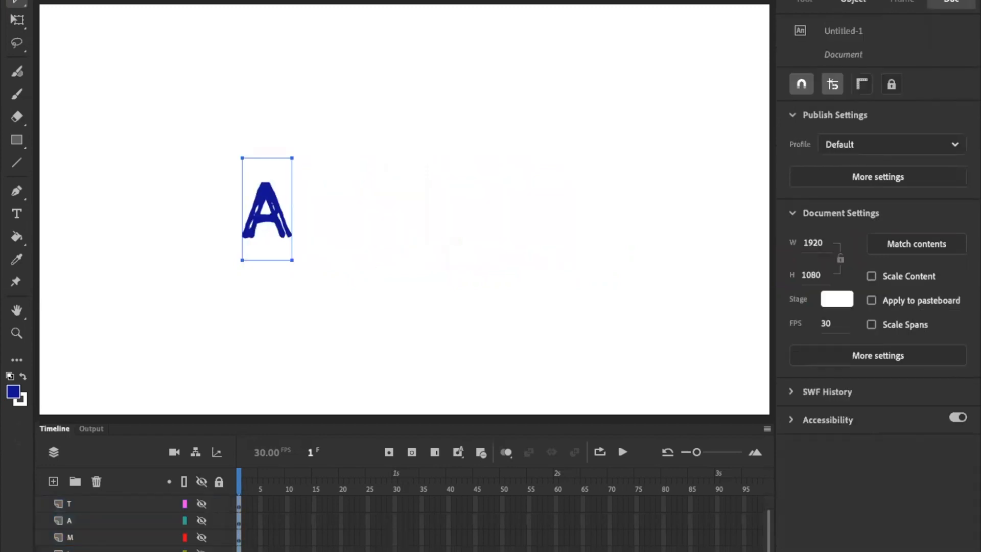
left_click(201, 551)
left_click(202, 551)
left_click(201, 537)
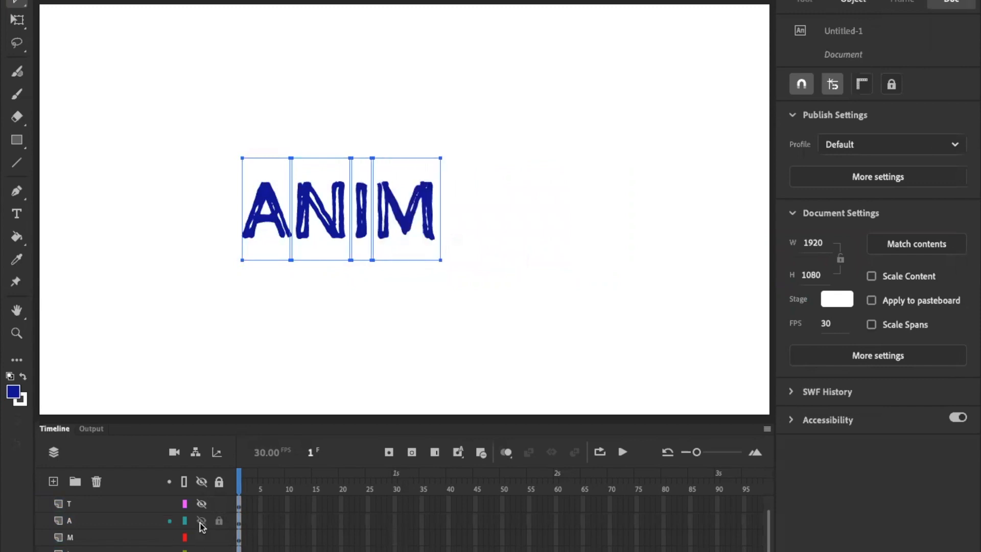
left_click(202, 521)
left_click(202, 504)
scroll(202, 509, "up", 1)
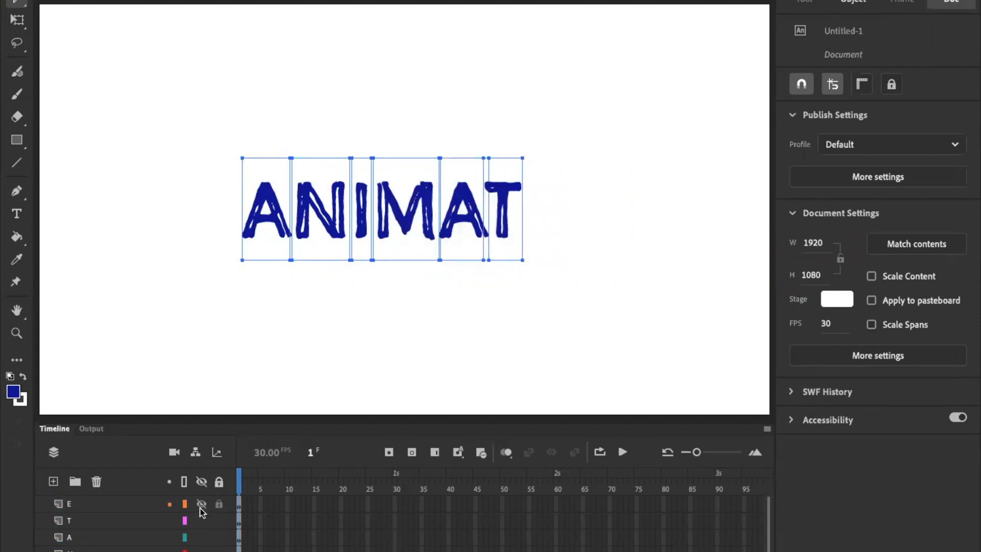
left_click(201, 504)
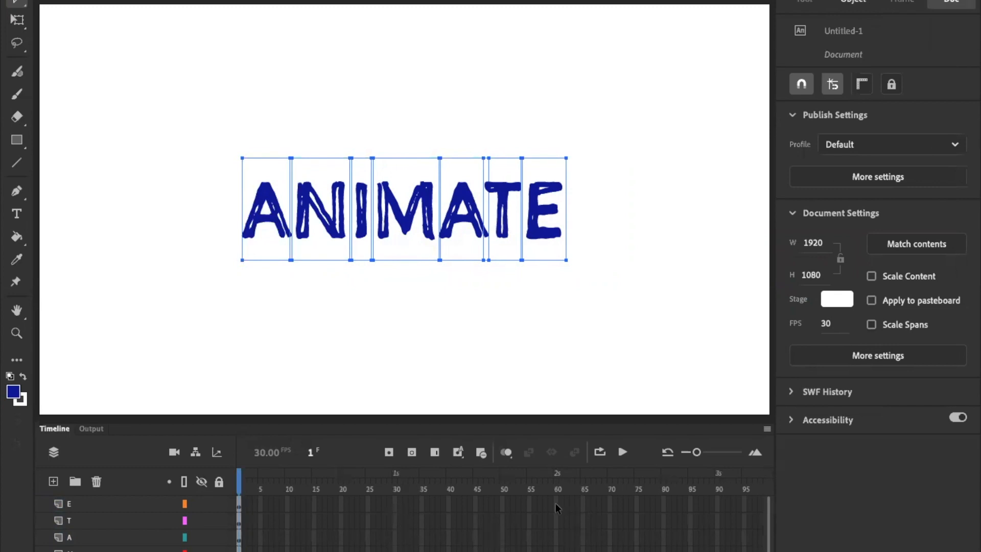
Step: Create motion tweens on the E and T layers and on the layer of the second A
left_click(239, 504)
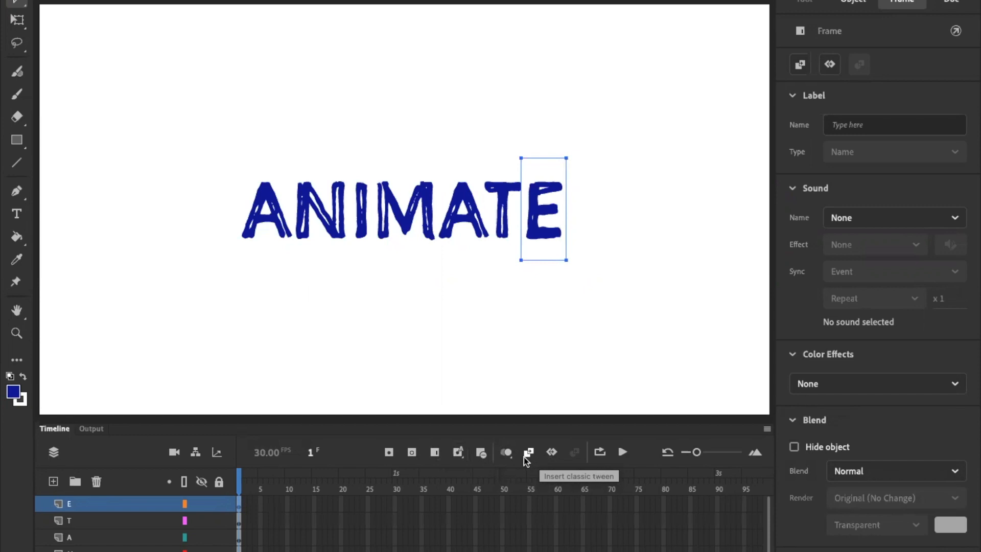
left_click(551, 452)
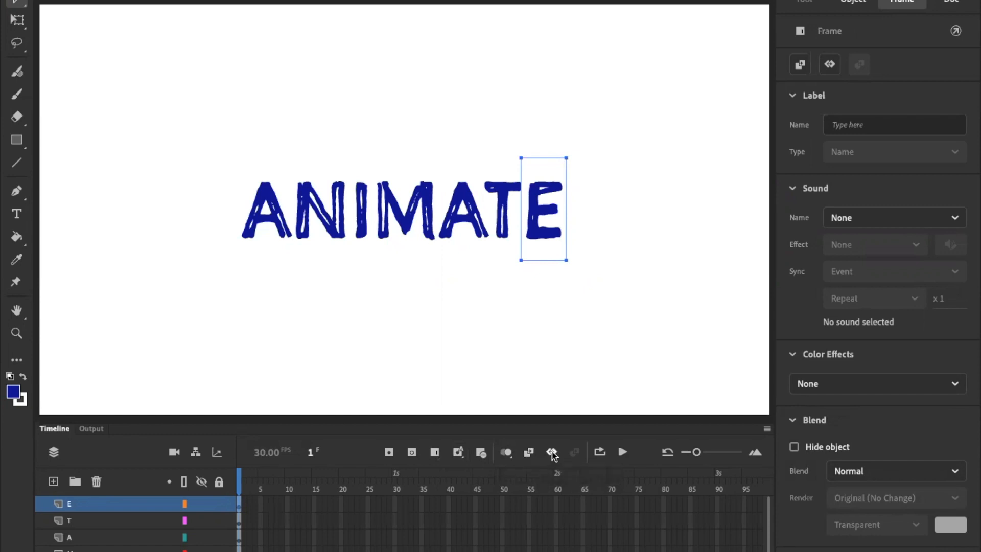
left_click(240, 522)
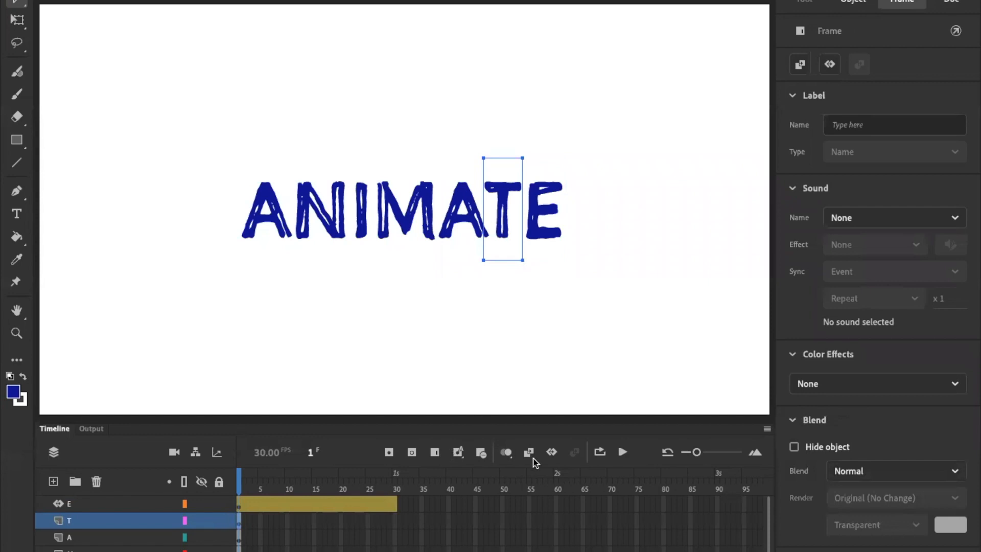
left_click(551, 452)
left_click(240, 537)
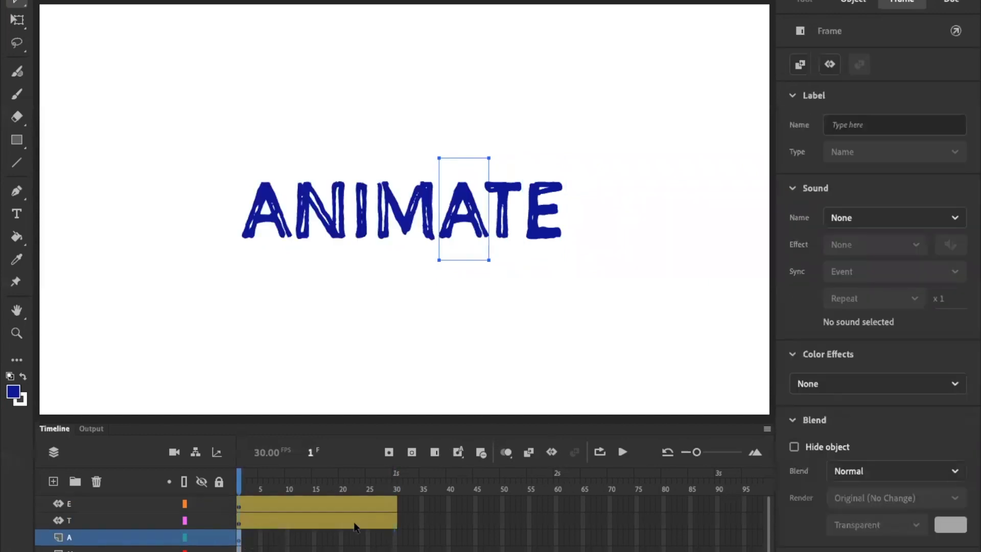
left_click(553, 453)
Step: Create motion tweens on the M, I and N layers and on the layer of the first A
left_click(240, 550)
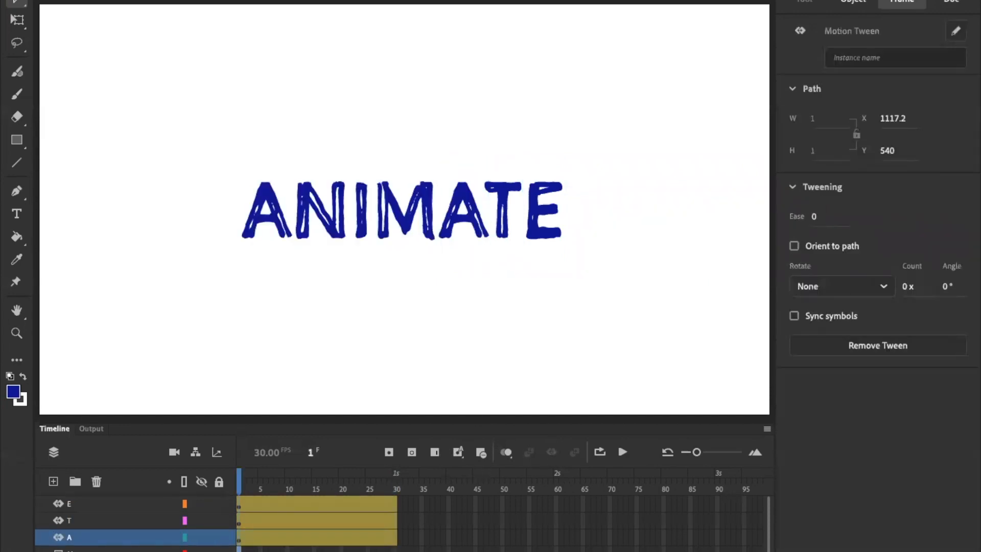
left_click(551, 453)
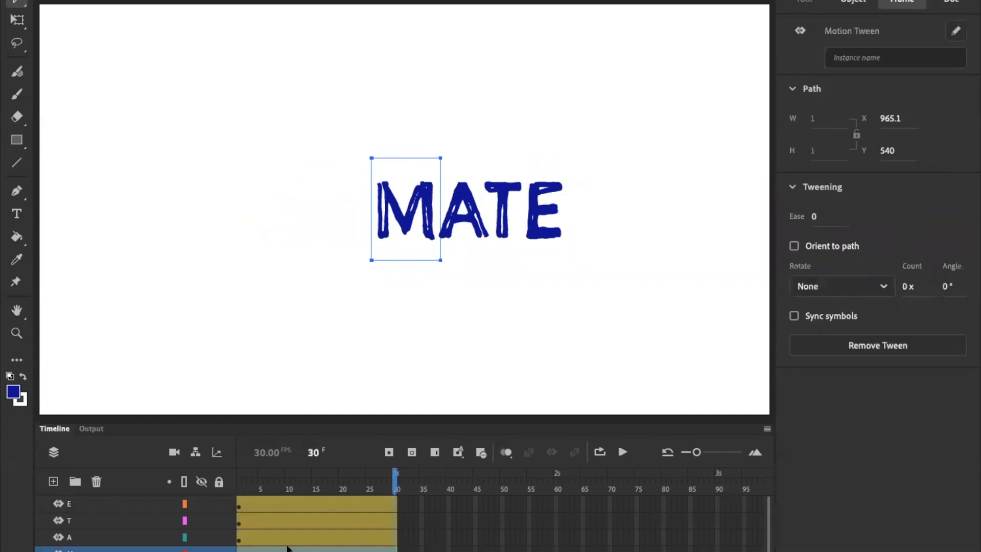
left_click(239, 551)
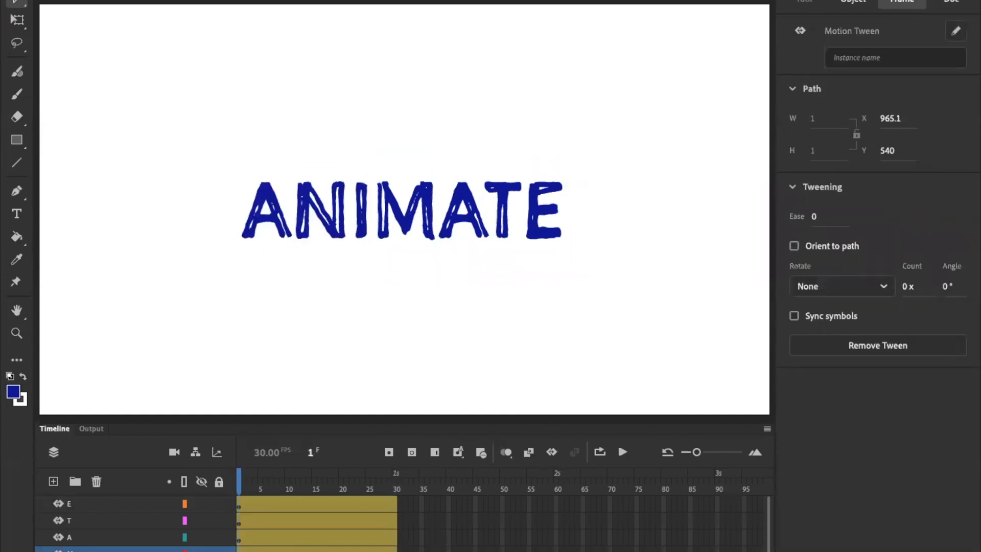
left_click(551, 452)
left_click(239, 551)
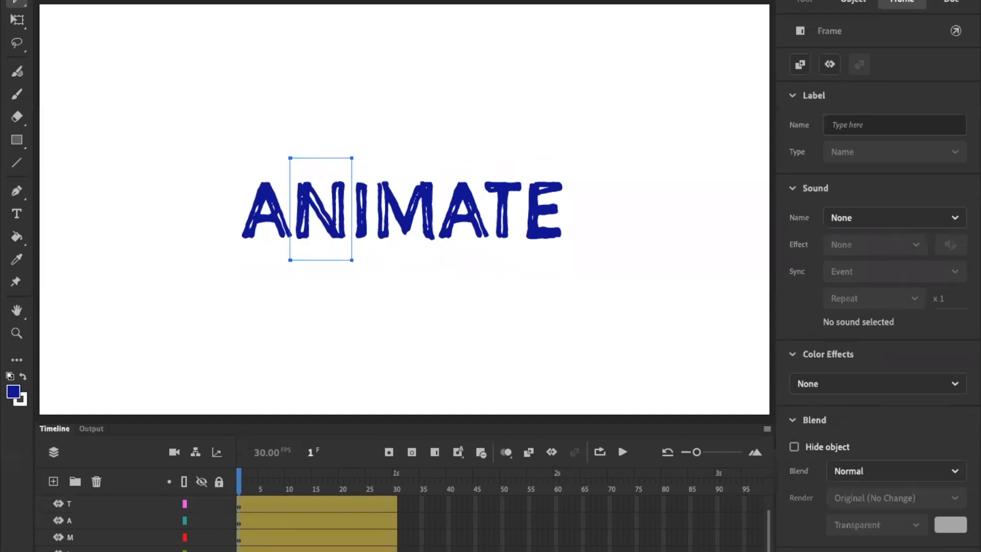
left_click(552, 453)
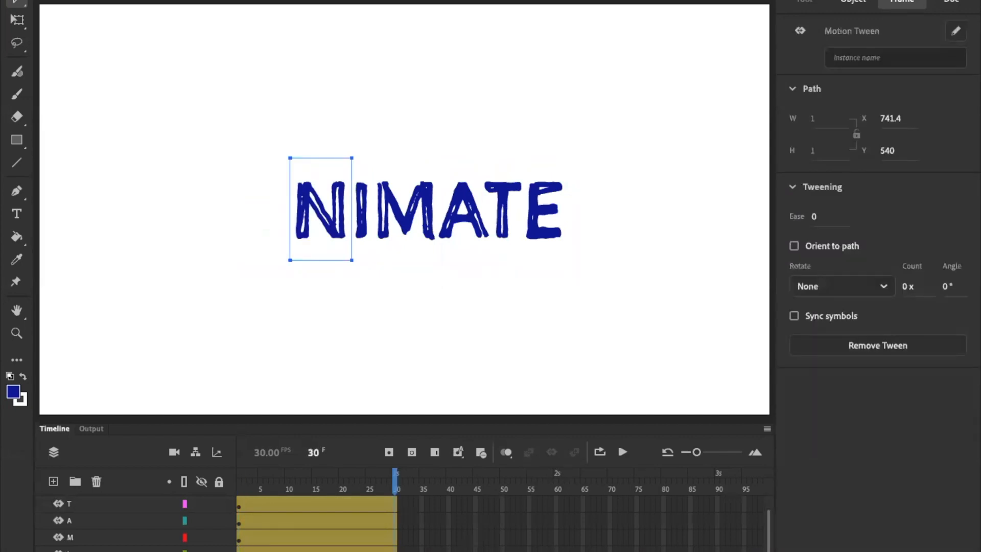
key("ctrl+z")
left_click(552, 453)
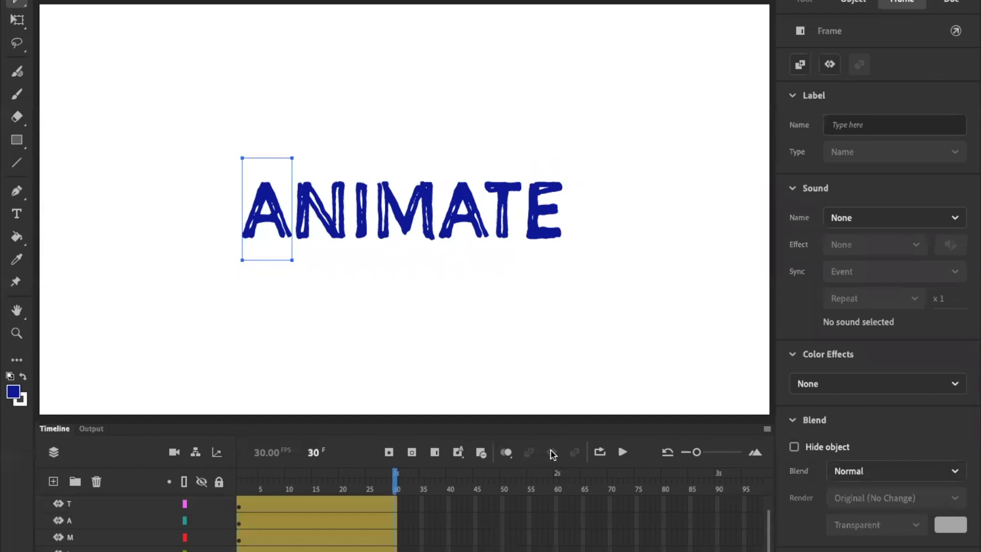
Step: At frame 30, move the T off the stage beyond its upper-right corner, to about X 2217, Y -399
left_click_drag(390, 480, 245, 477)
left_click(393, 507)
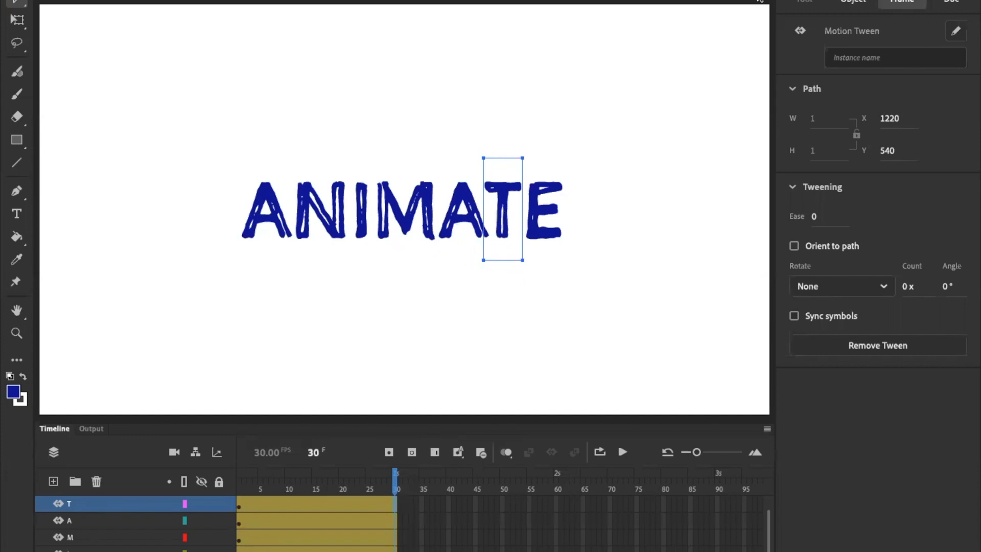
left_click(760, 2)
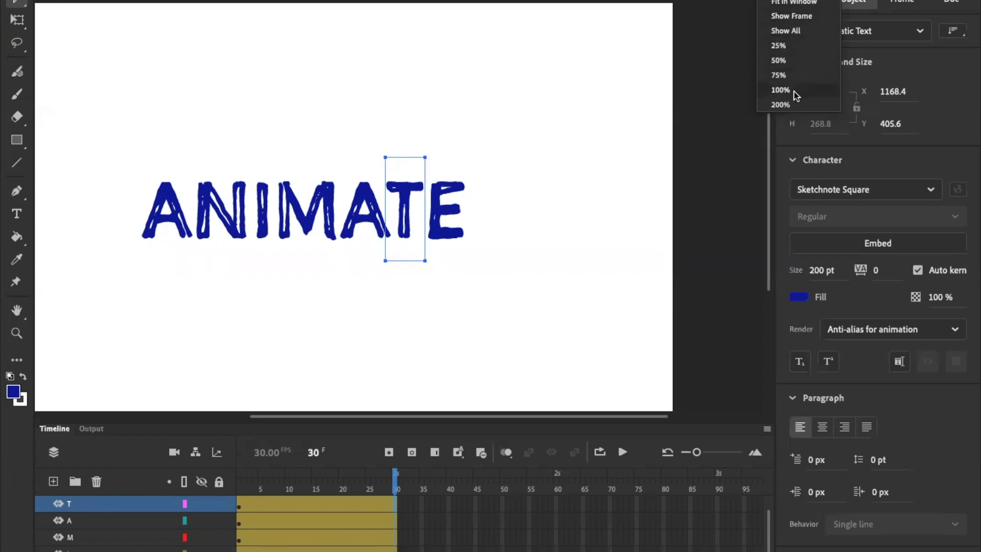
left_click(790, 61)
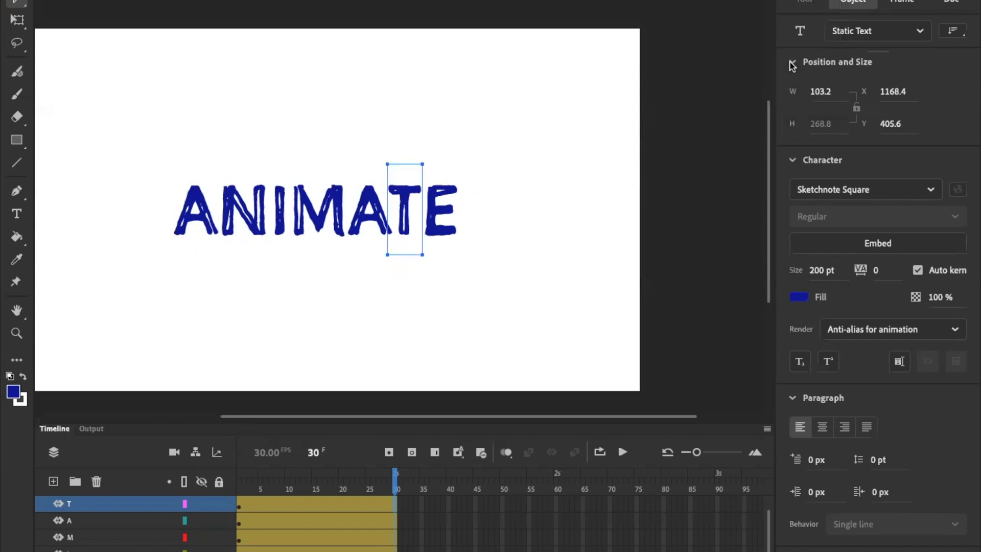
left_click(775, 1)
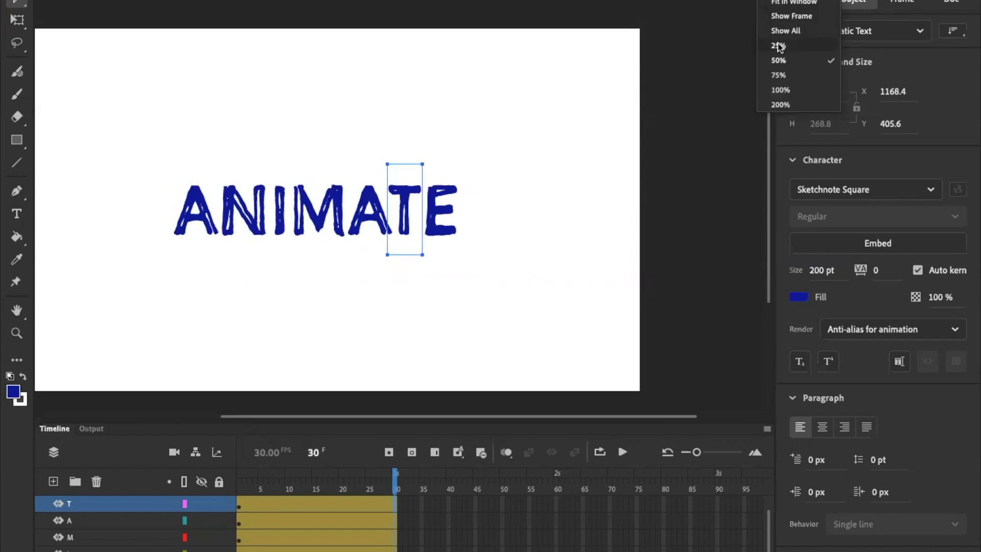
left_click(778, 43)
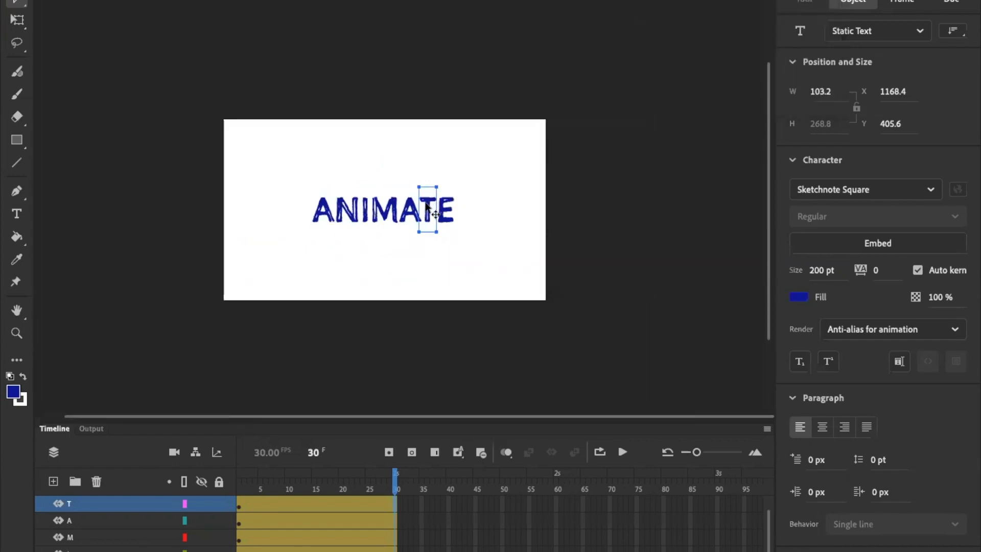
left_click_drag(431, 212, 605, 74)
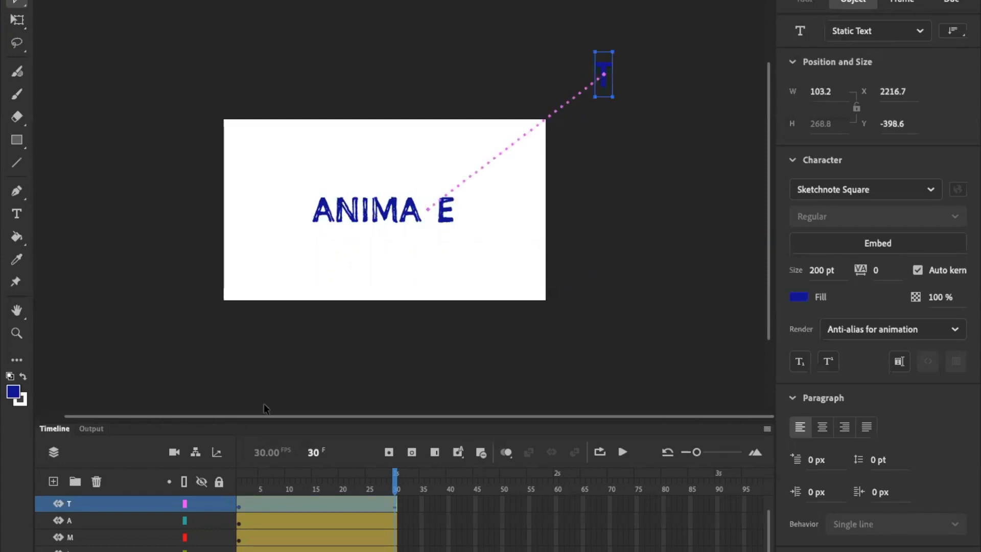
Step: At frame 30, move the second A below the stage to about X 1056, Y 1254, and the M above its upper-left corner to about X -210, Y -635
left_click(93, 521)
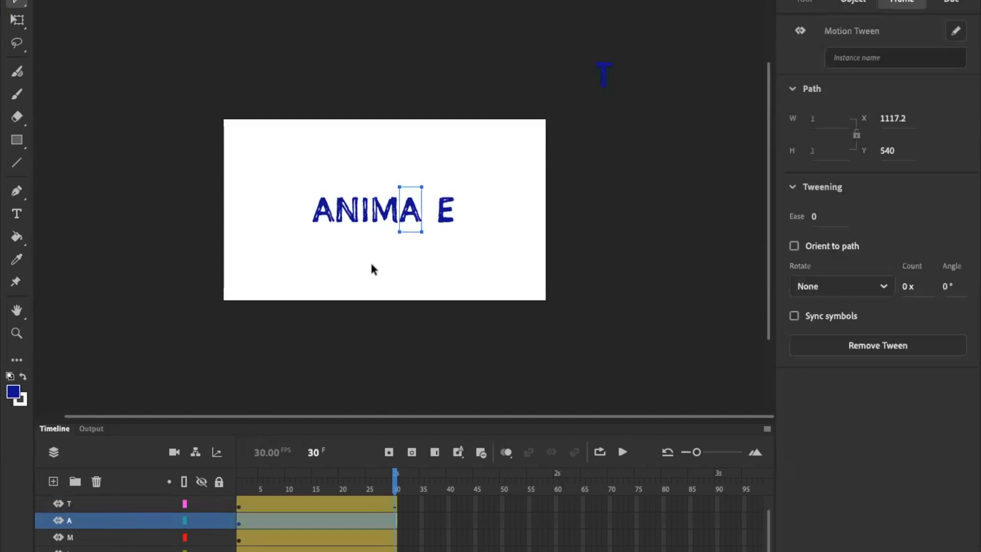
left_click_drag(416, 212, 411, 352)
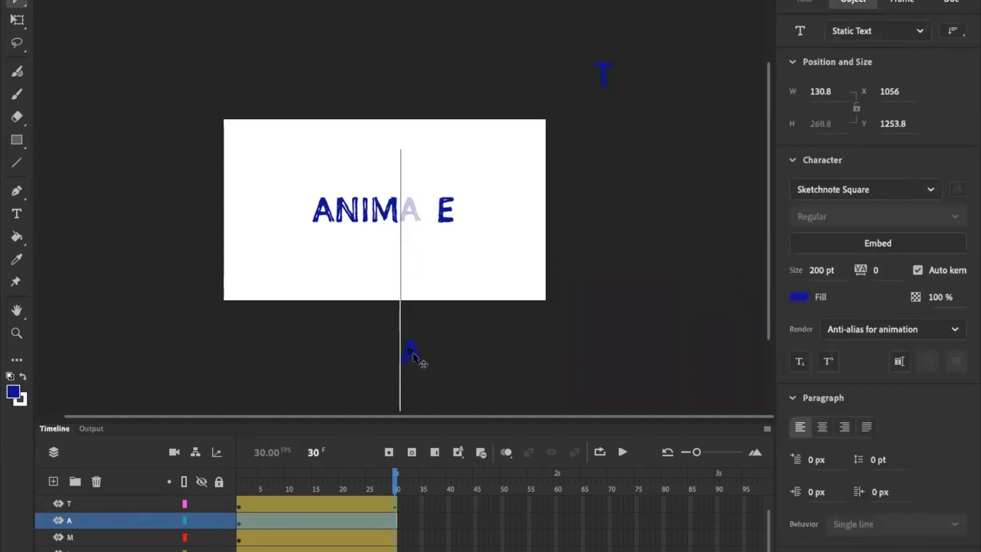
left_click(78, 537)
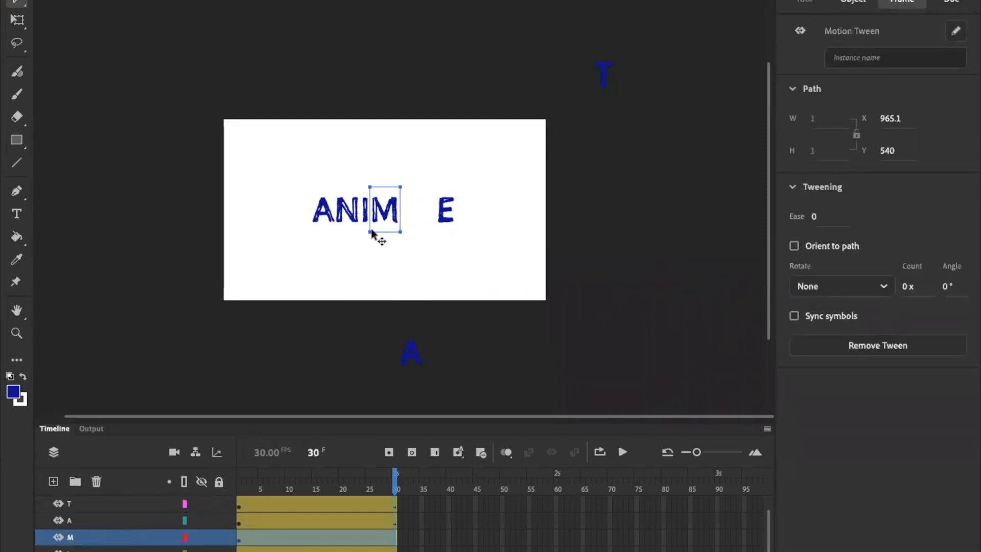
left_click_drag(382, 215, 201, 39)
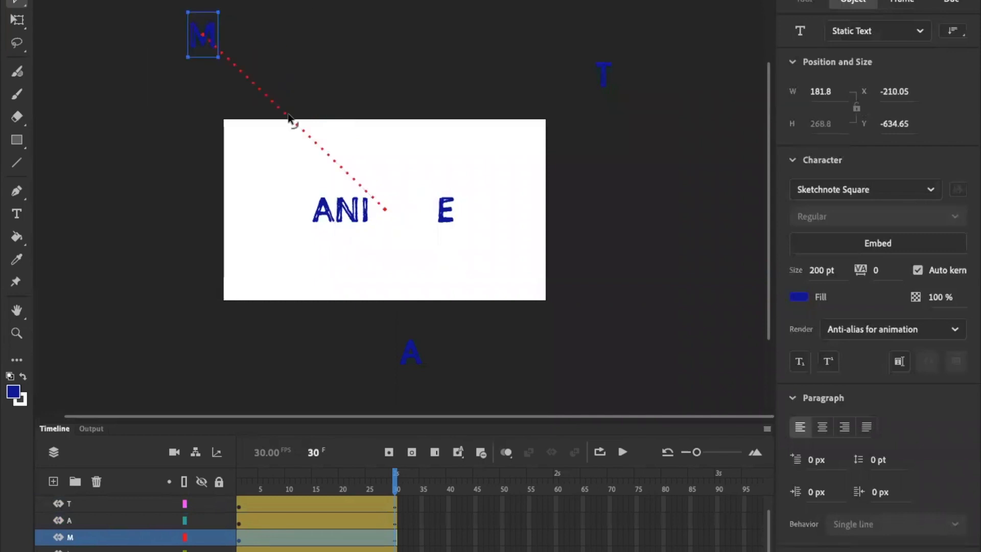
Step: At frame 30, move the I beyond the stage's lower-right corner to about X 2320, Y 1314, and the N left of the stage to about X -768, Y 674
left_click(178, 549)
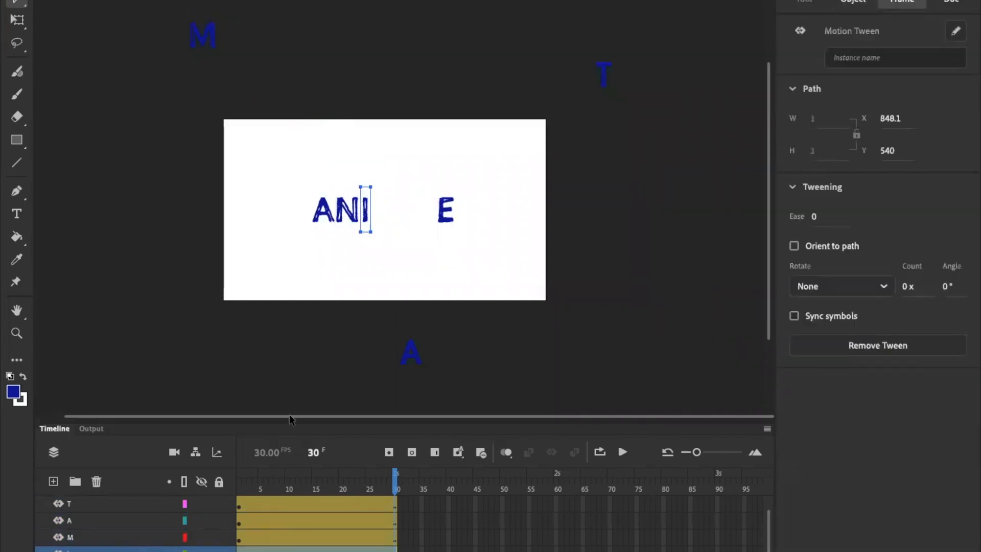
left_click(367, 213)
left_click_drag(366, 209, 617, 362)
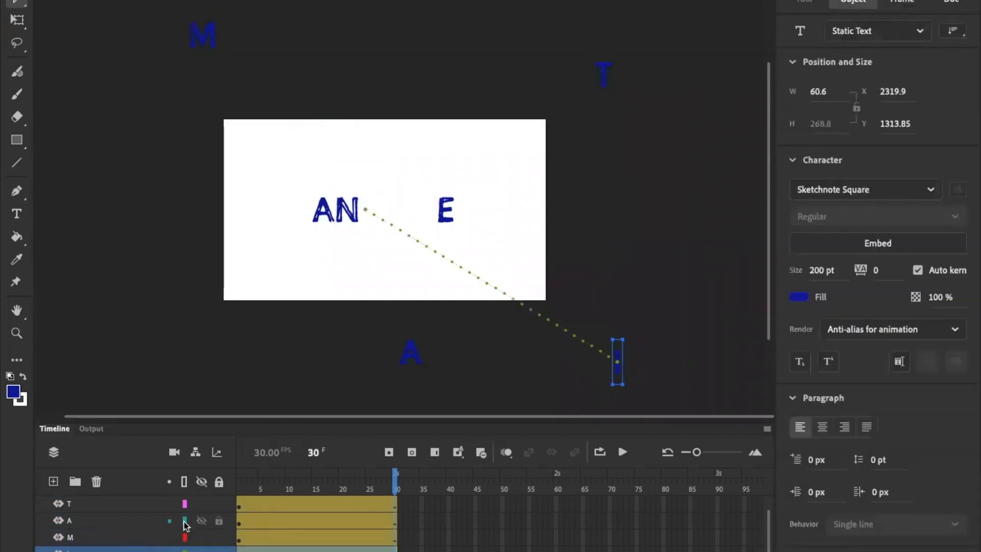
left_click(357, 202)
left_click_drag(350, 207, 107, 255)
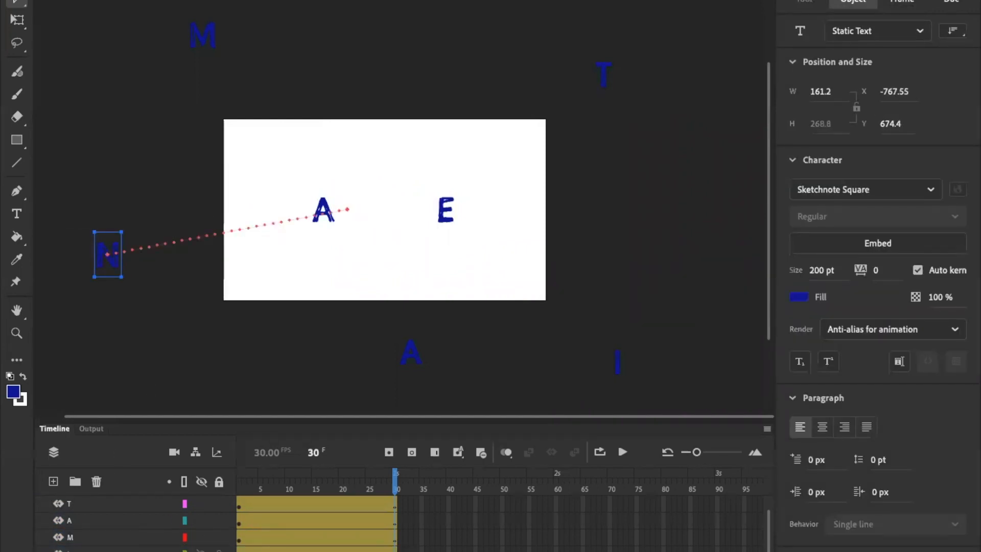
Step: At frame 30, move the first A beyond the stage's upper-left corner to about X -898, Y -531, and the E right of it to about X 2536, Y -19
left_click(322, 209)
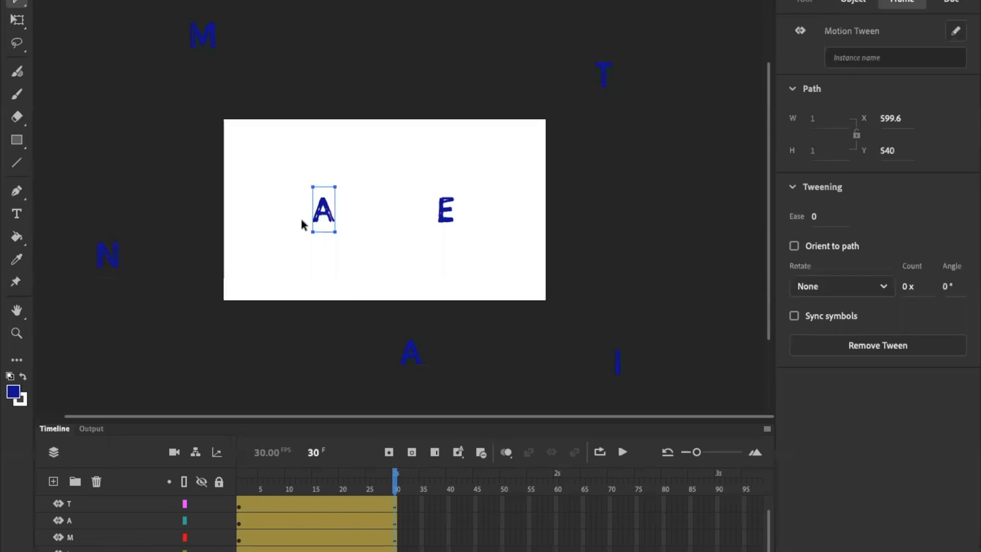
left_click_drag(313, 214, 79, 57)
scroll(116, 511, "up", 1)
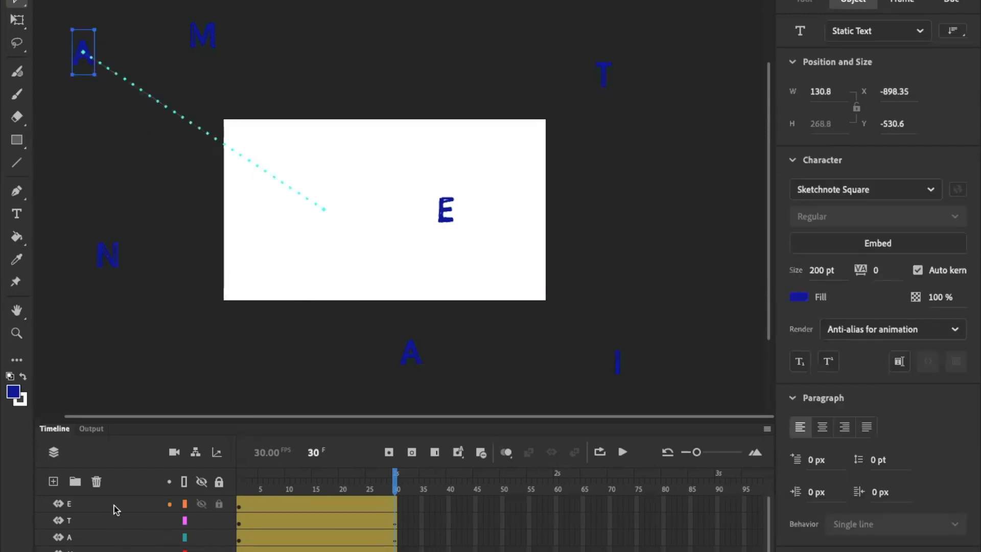
left_click(116, 509)
left_click_drag(447, 211, 663, 132)
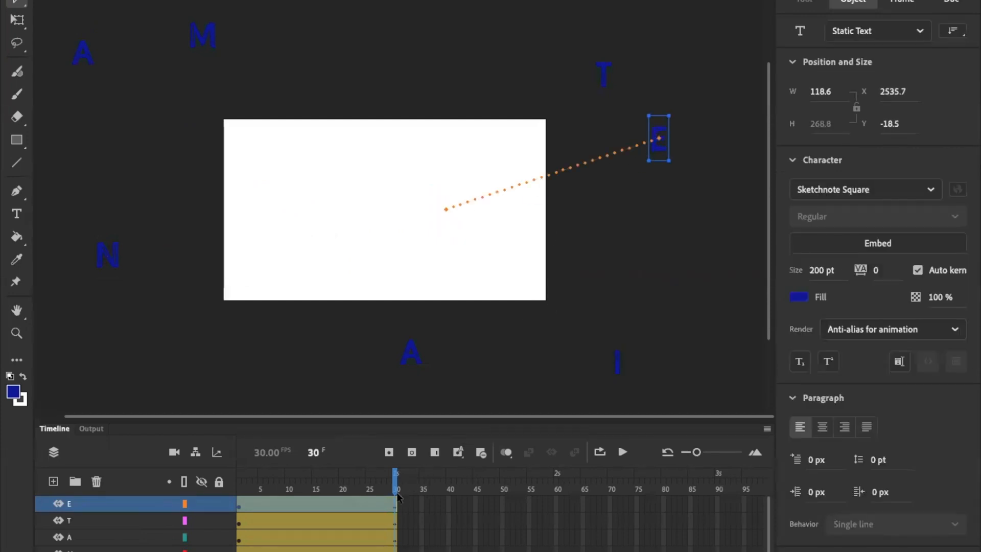
Step: Bend the E's motion path upward into an arc over the stage and the second A's path into a curve bulging right
mouse_move(398, 491)
left_mouse_down()
mouse_move(223, 473)
mouse_move(249, 483)
mouse_move(397, 492)
mouse_move(233, 472)
mouse_move(401, 485)
left_mouse_up()
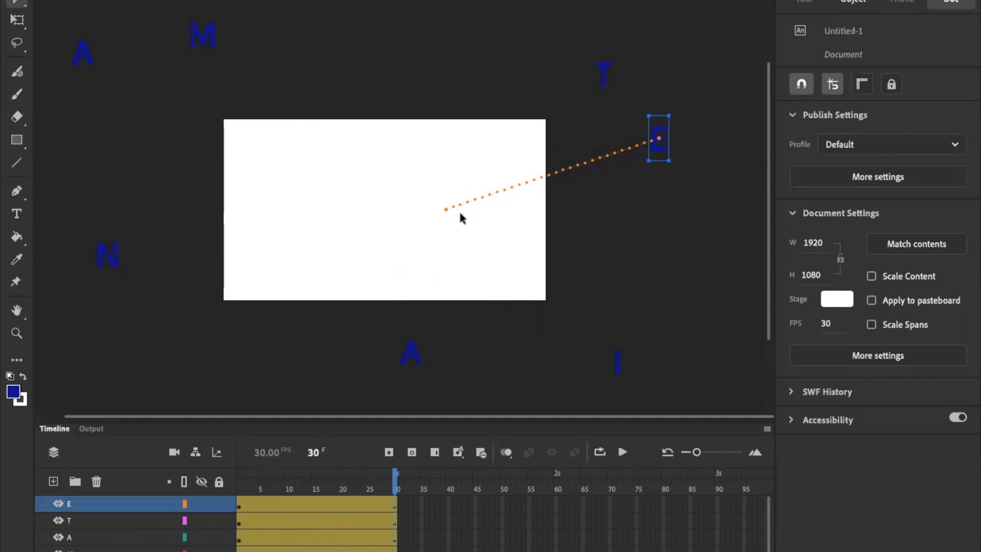
left_click_drag(542, 178, 412, 111)
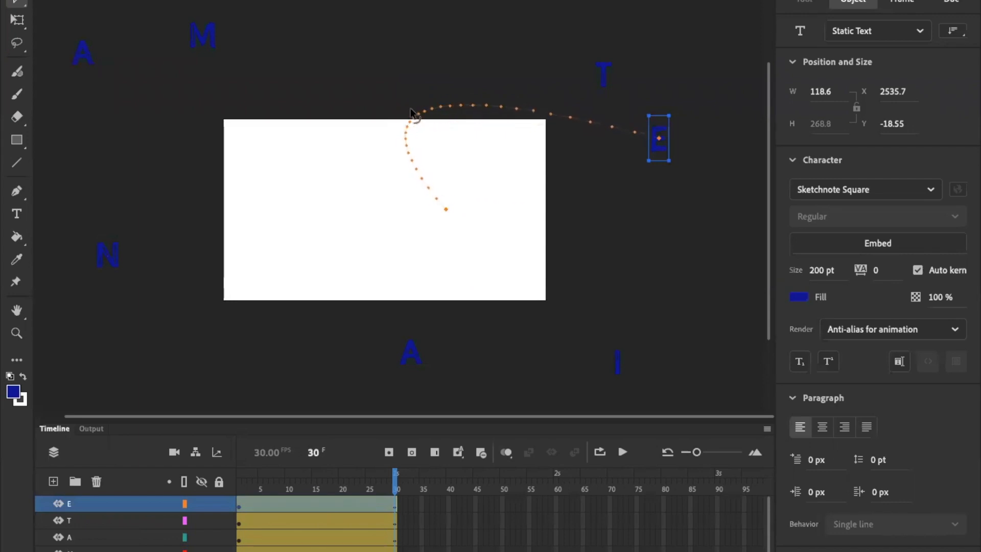
left_click(411, 353)
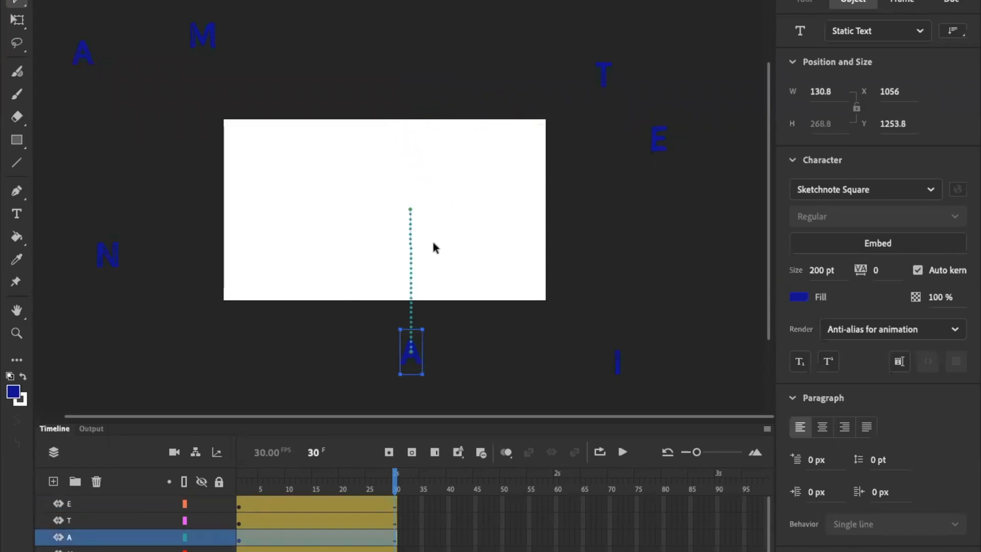
left_click_drag(409, 271, 471, 278)
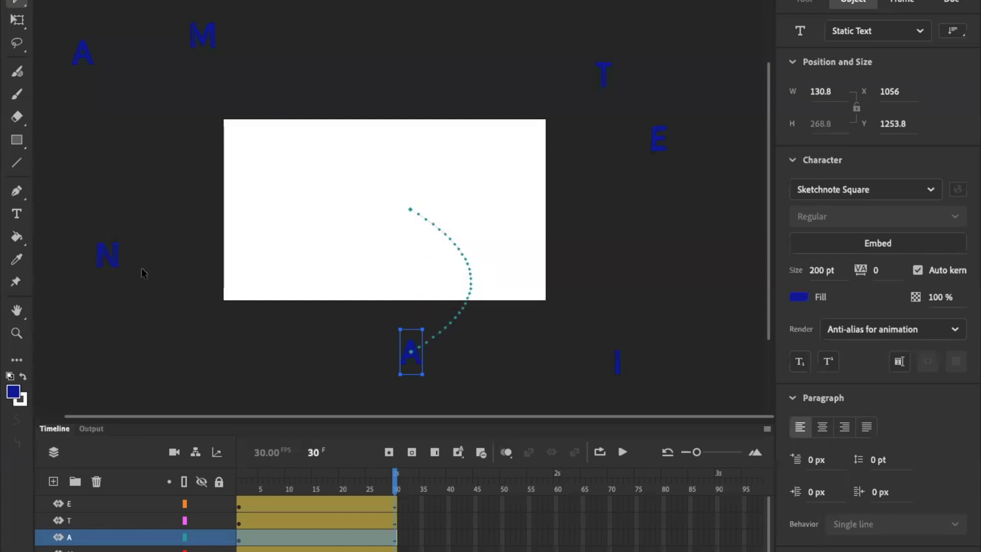
Step: Curve the N's motion path downward and bend the first A's path into an arc sagging toward the lower left
left_click(113, 263)
left_click_drag(194, 240, 189, 258)
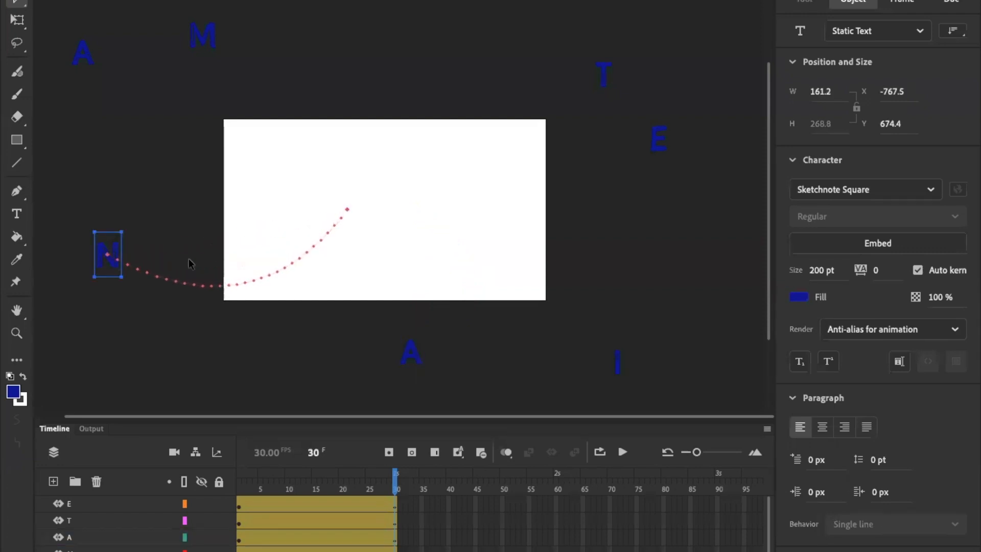
left_click(87, 57)
left_click_drag(183, 114, 258, 77)
left_click_drag(152, 100, 101, 183)
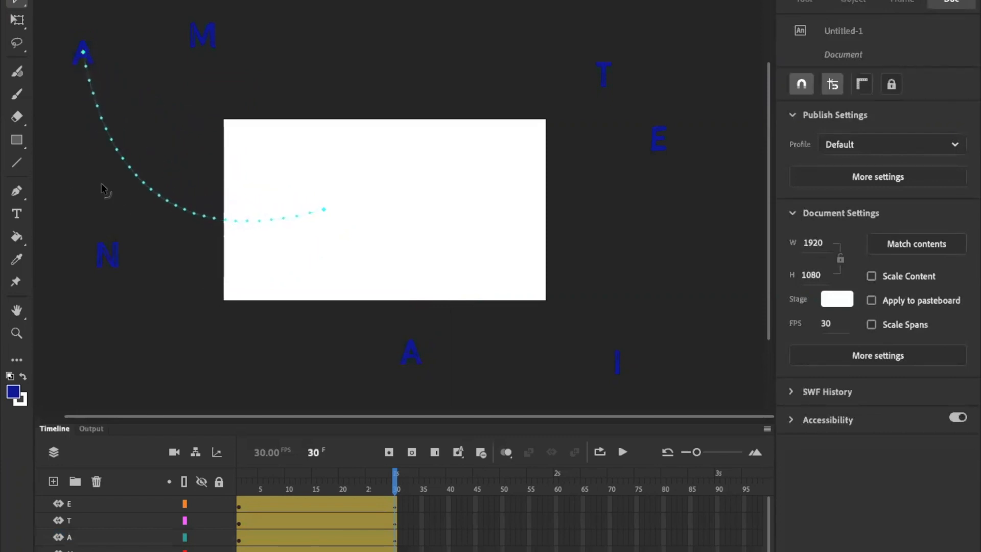
Step: Curve the M's motion path down and to the left, and bend the T's path upward above the stage
left_click(204, 43)
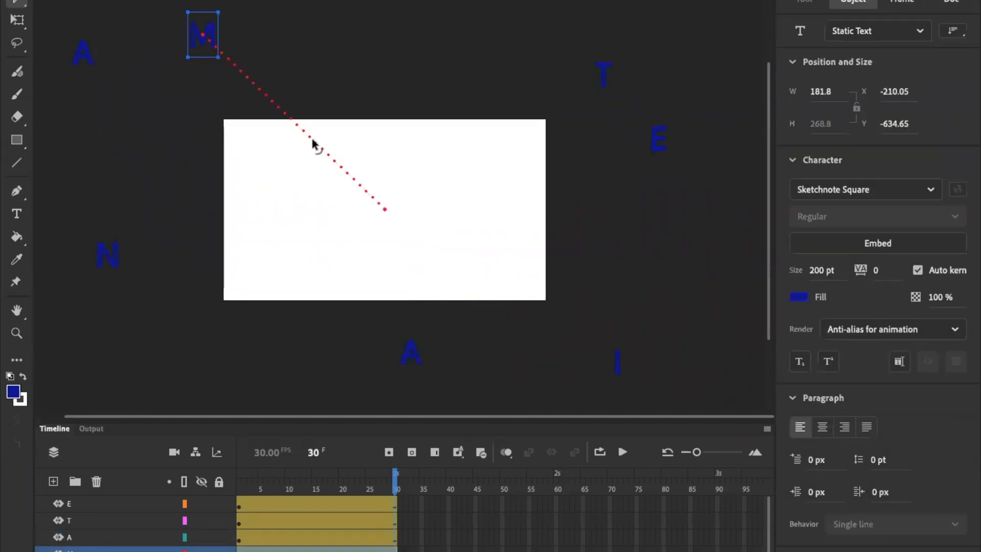
left_click_drag(311, 142, 301, 319)
left_click(605, 72)
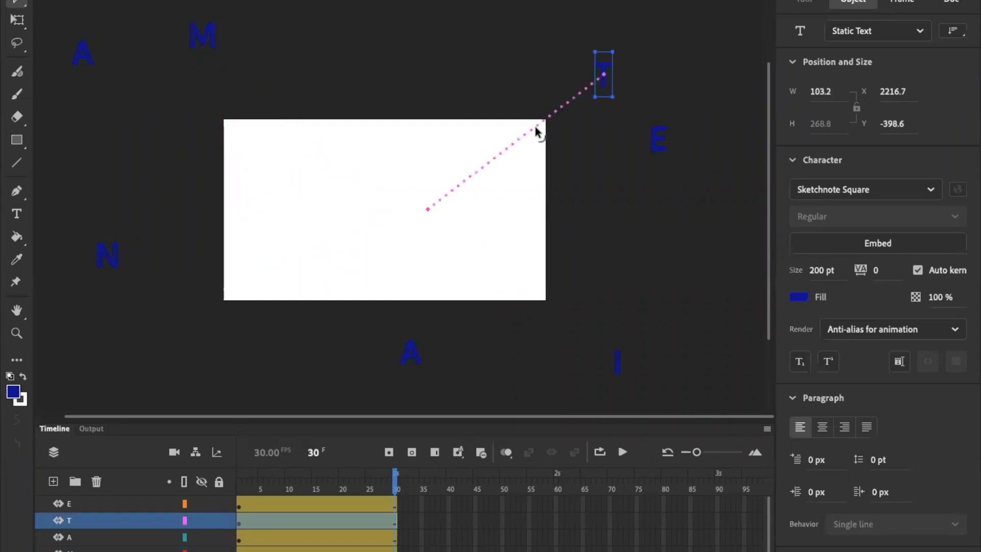
left_click_drag(421, 70, 323, 29)
left_click(658, 144)
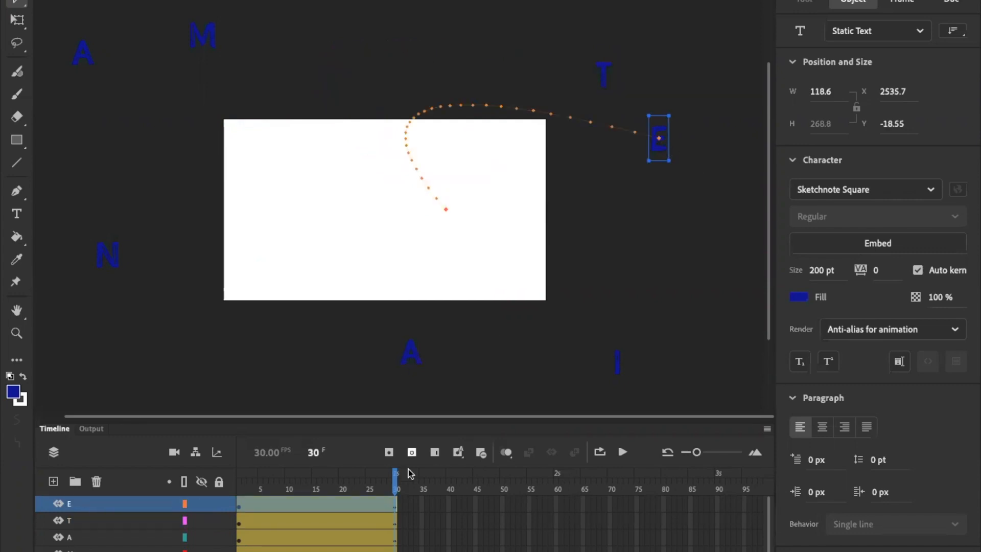
Step: Play the animation from frame 1 twice to check how the letters scatter along their curved paths
left_click_drag(396, 480, 239, 481)
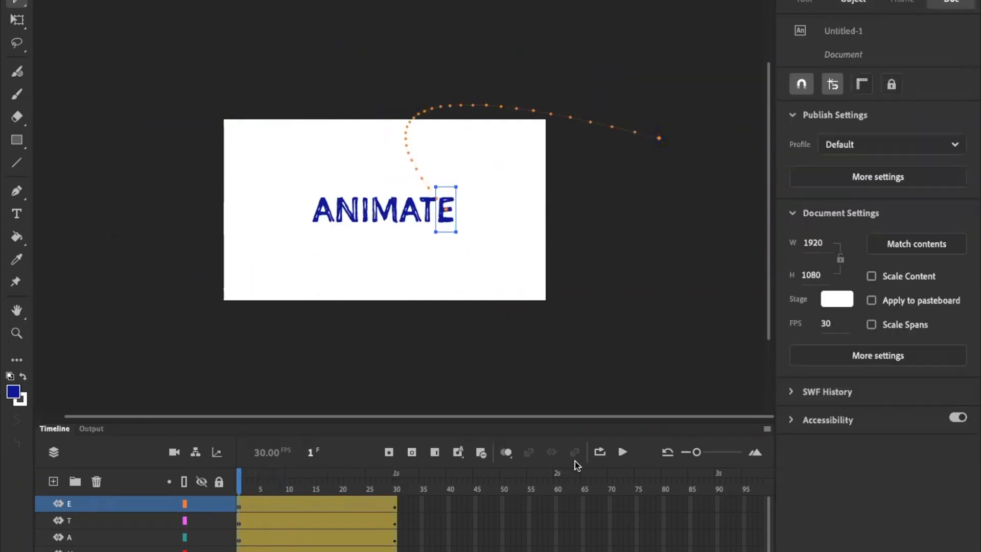
left_click(623, 452)
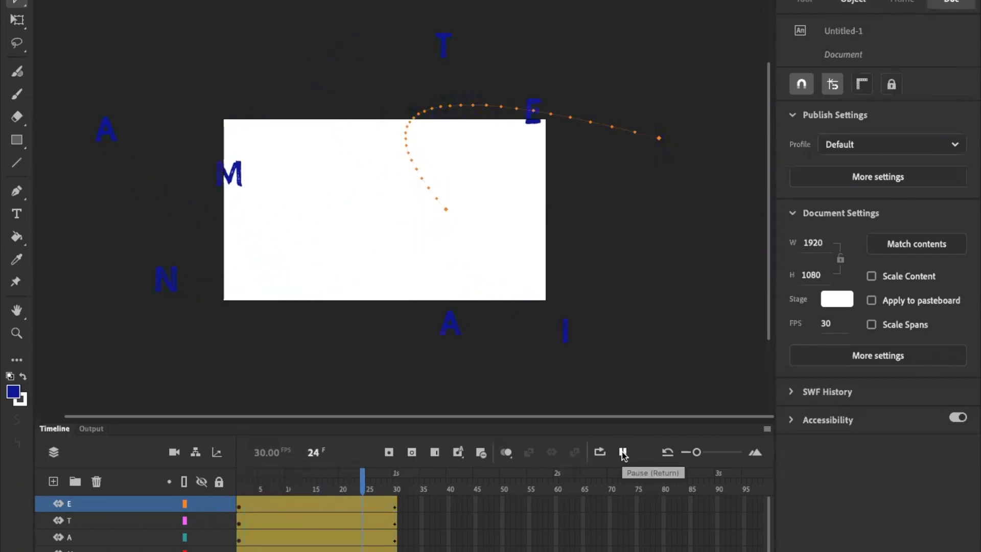
left_click_drag(396, 477, 209, 460)
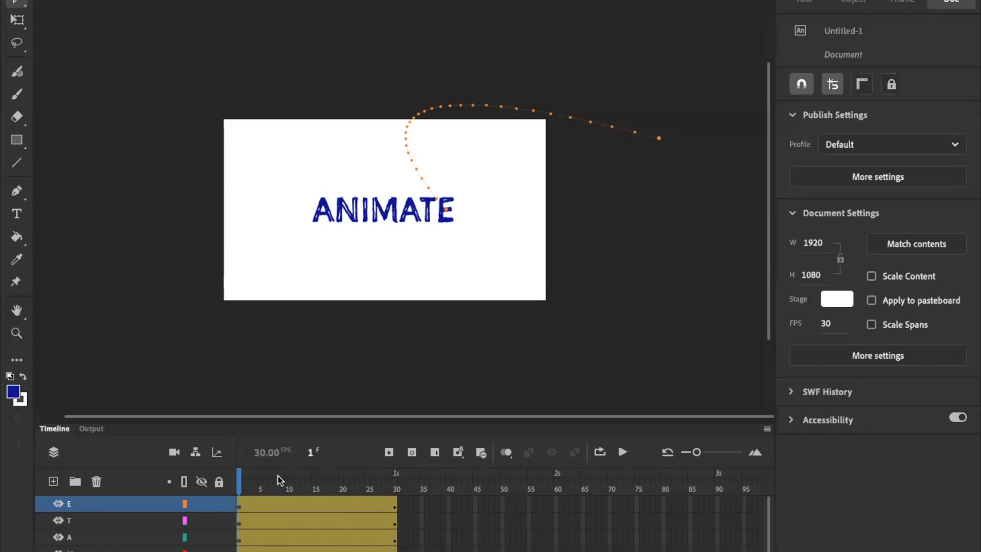
key("Return")
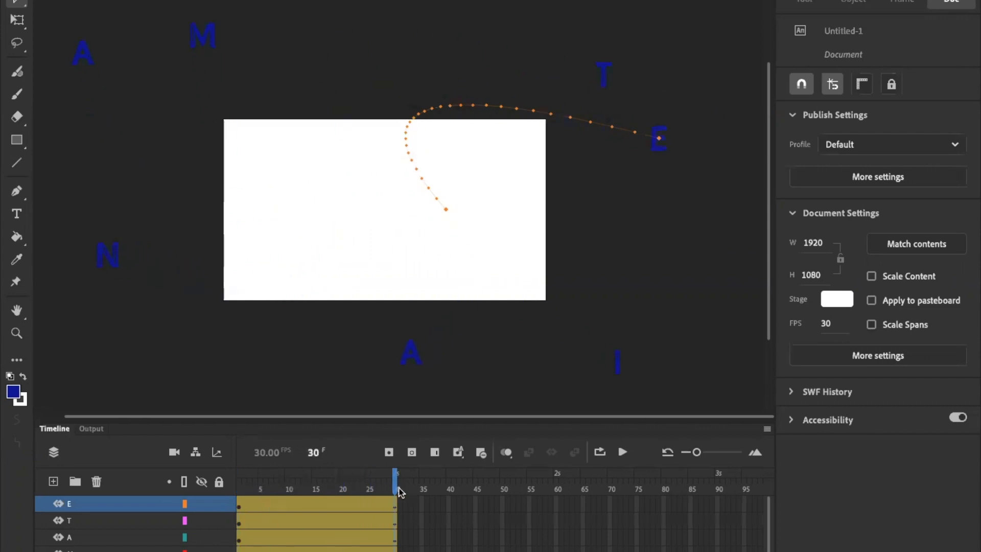
Step: Convert the second A to a graphic symbol at frame 1
left_click(418, 360)
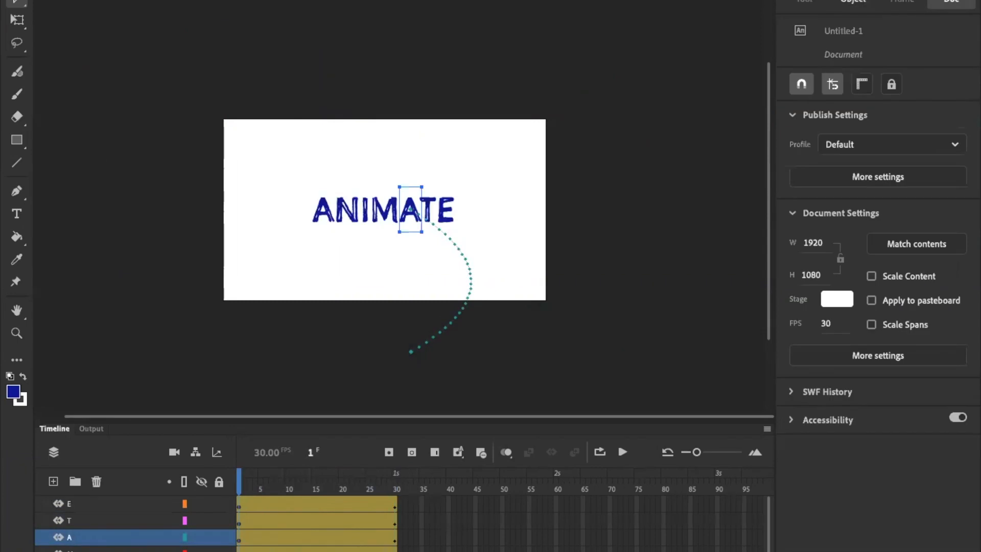
left_click(0, 0)
left_click(0, 0)
left_click(761, 425)
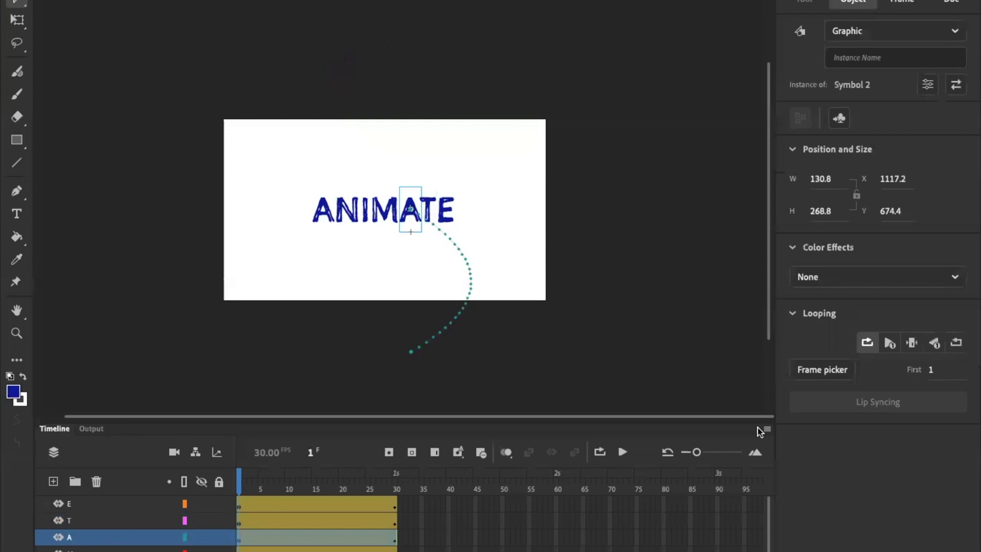
Step: Apply an Alpha color effect of 0% to the second A at frame 30 and scrub back to frame 1
left_click(830, 276)
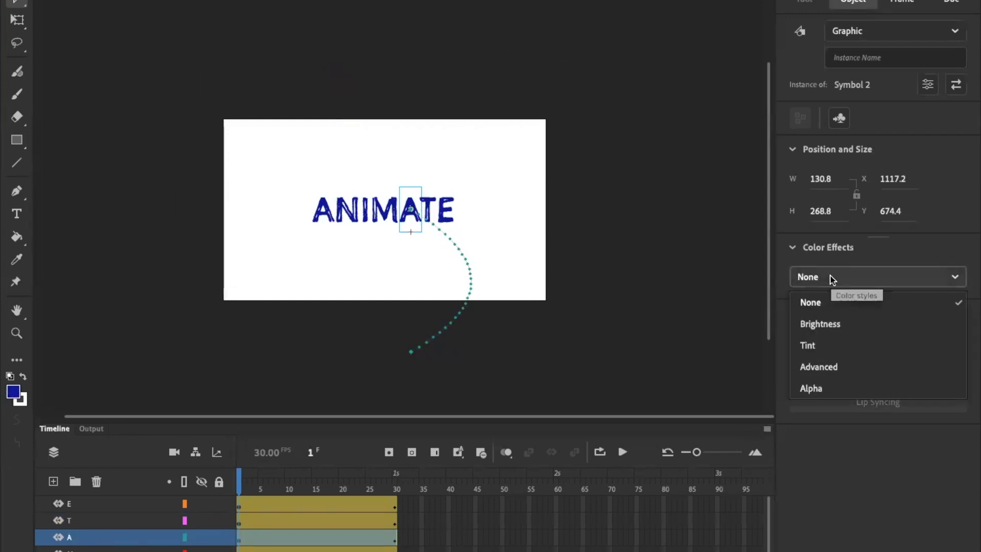
left_click(664, 234)
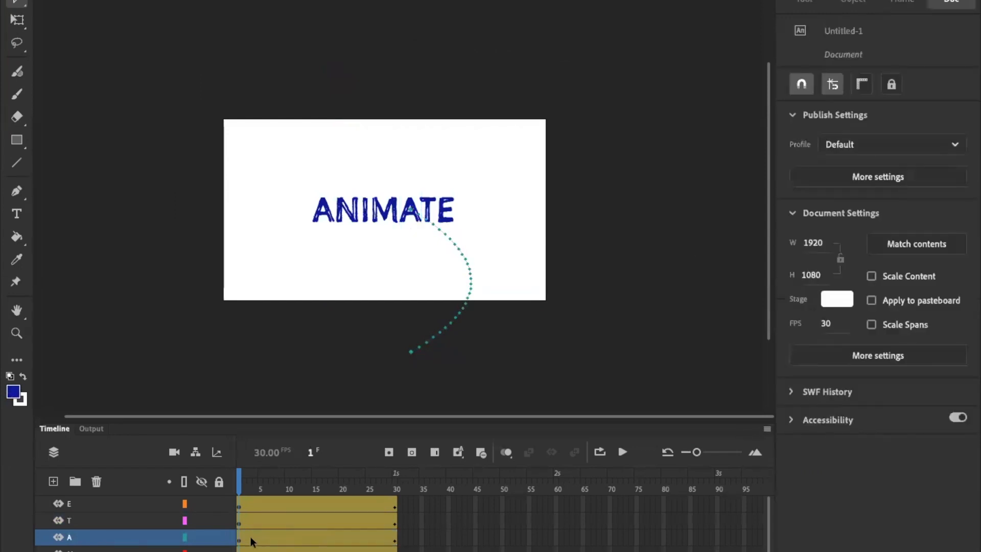
left_click_drag(243, 486, 406, 496)
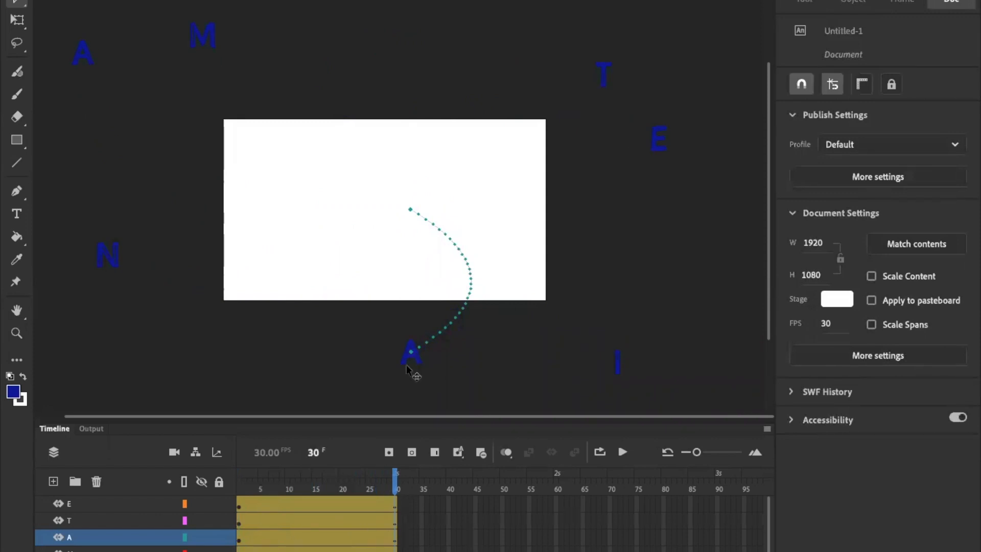
left_click(407, 364)
left_click(862, 279)
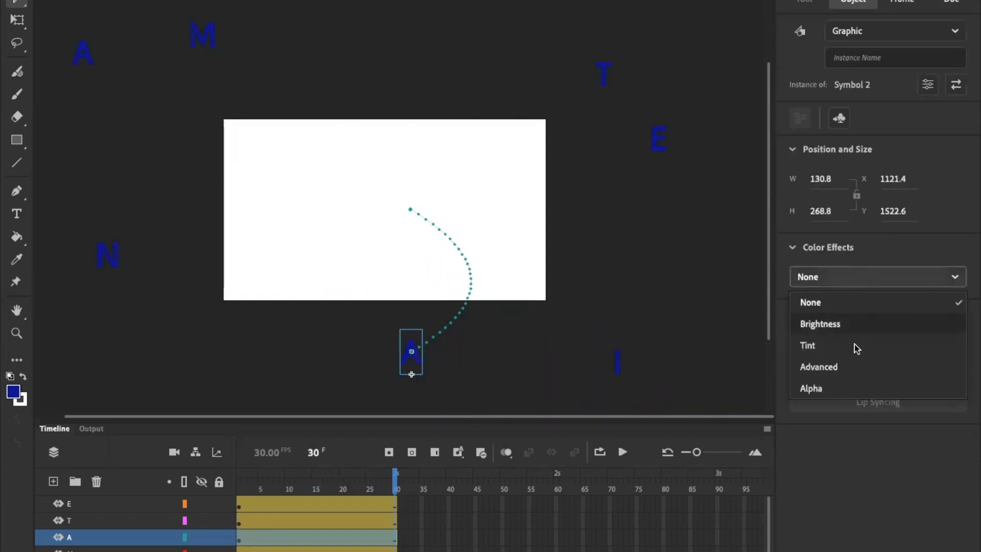
left_click(852, 388)
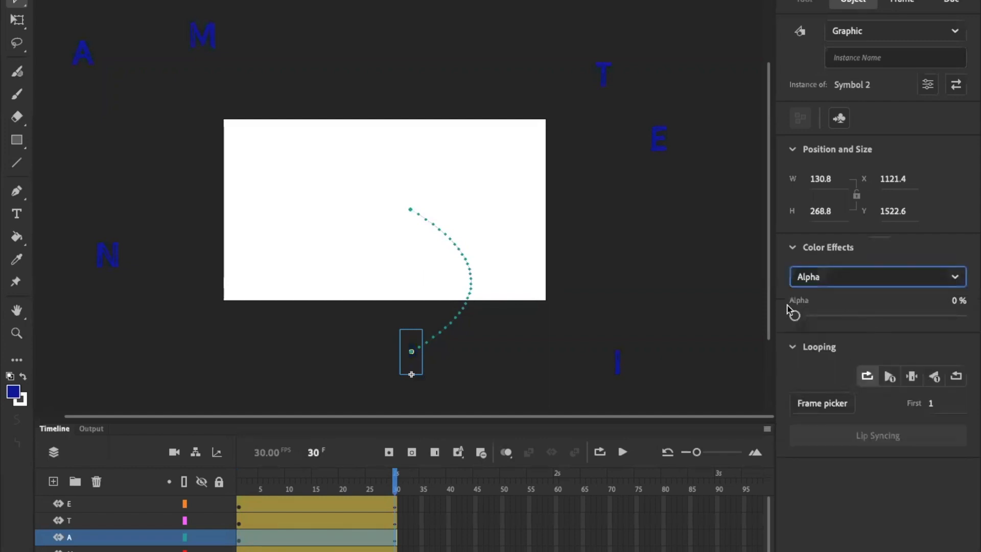
left_click_drag(397, 475, 231, 471)
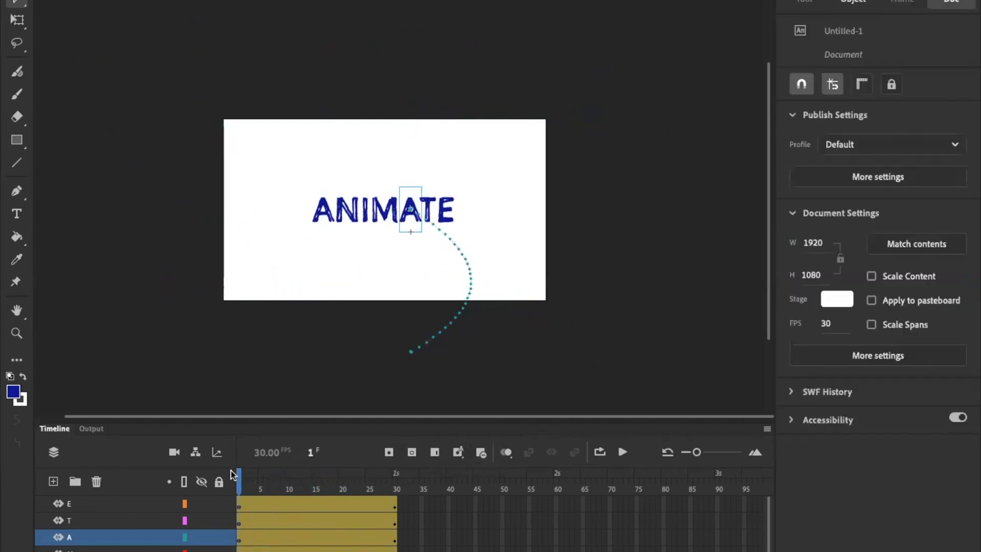
Step: Convert the N to a graphic symbol named N at frame 30
left_click(342, 203)
left_click_drag(239, 480, 407, 496)
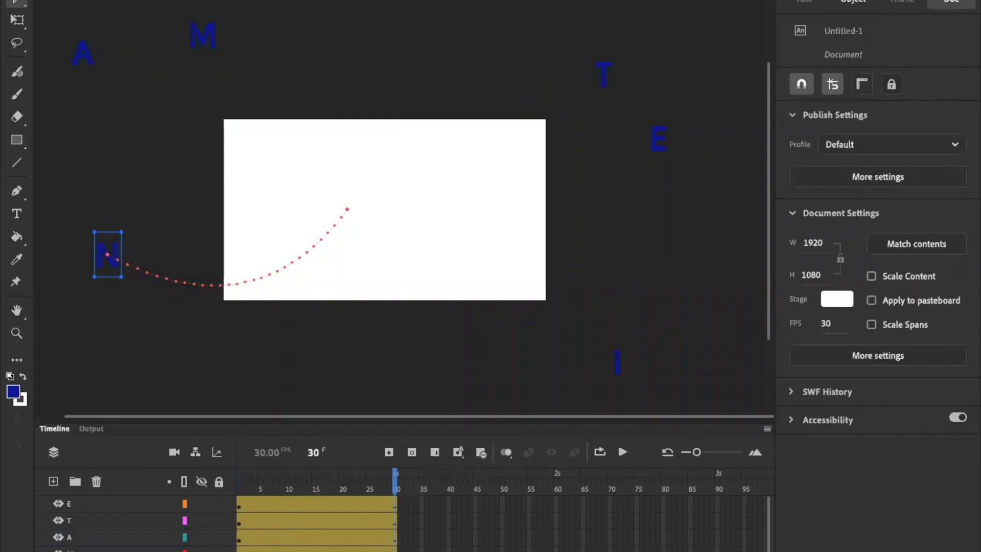
left_click(0, 0)
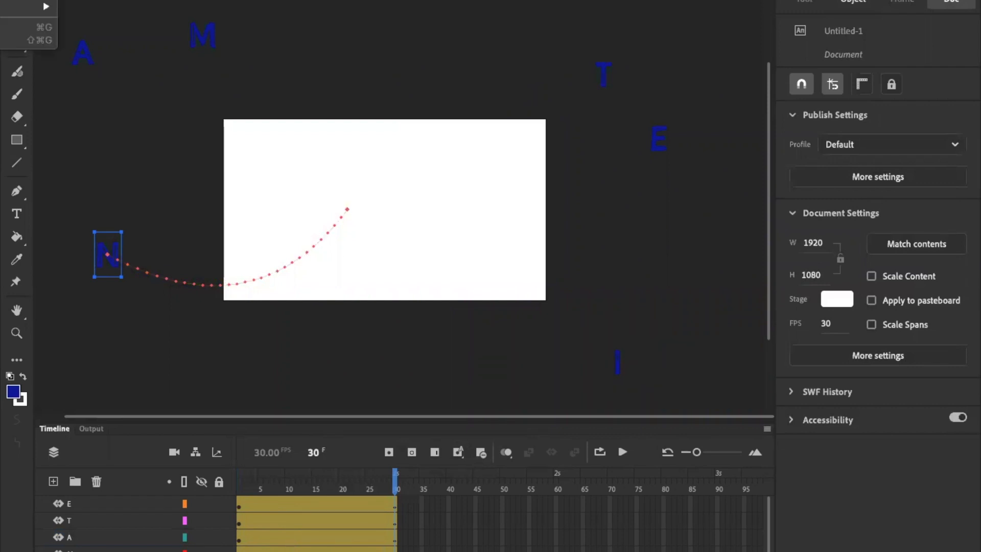
left_click(10, 0)
type("N")
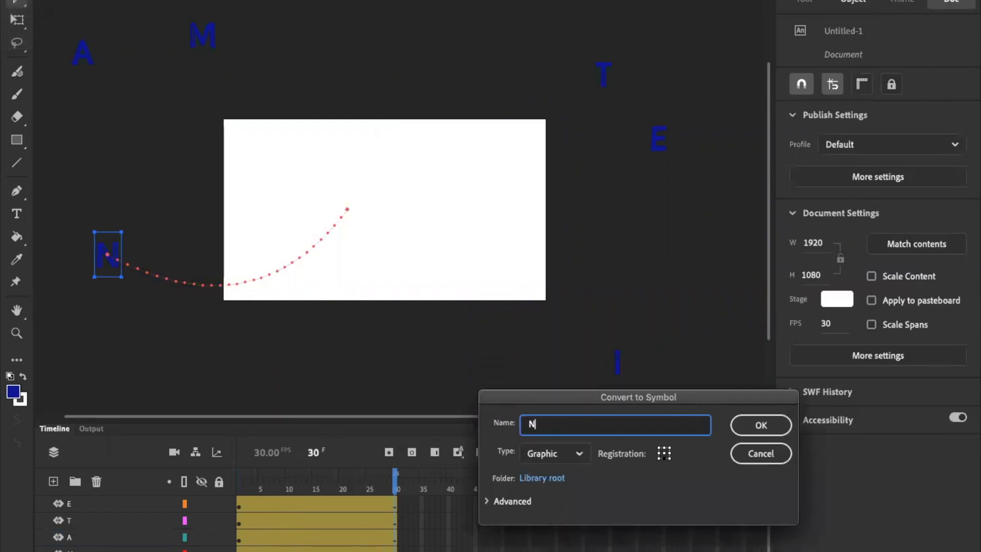
key("Return")
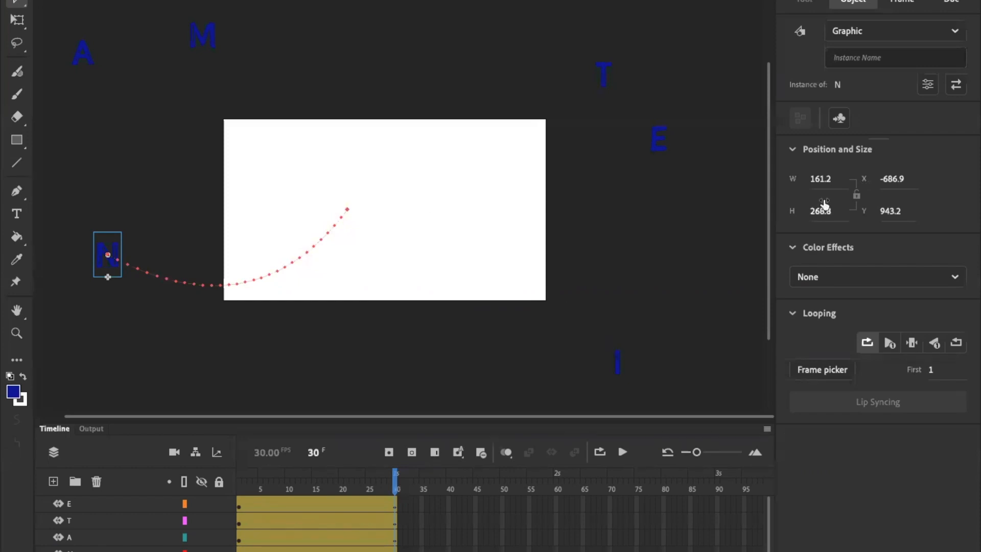
Step: Tint the N at frame 30 by 55% with red 178, green 171 and blue 148, and scrub the timeline to preview it
left_click(814, 278)
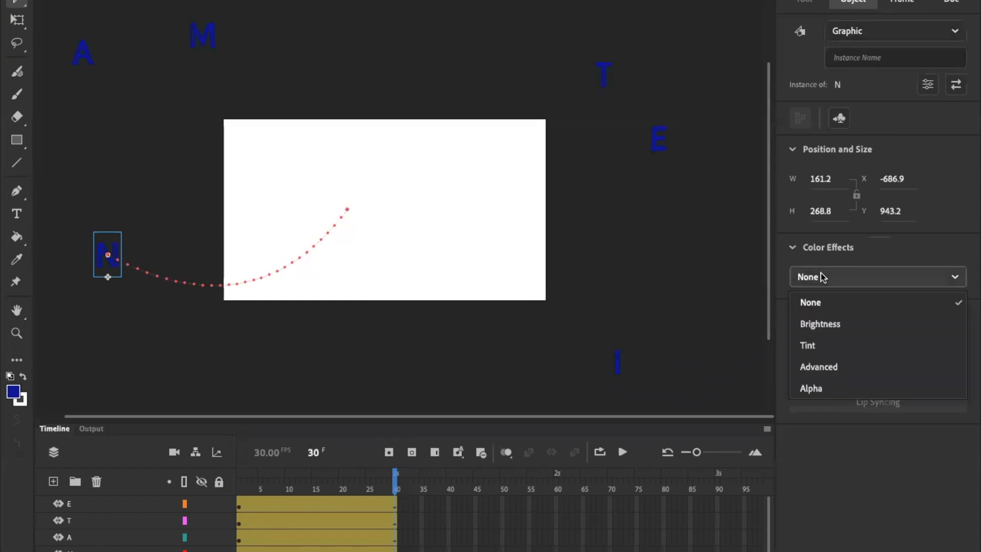
left_click(850, 346)
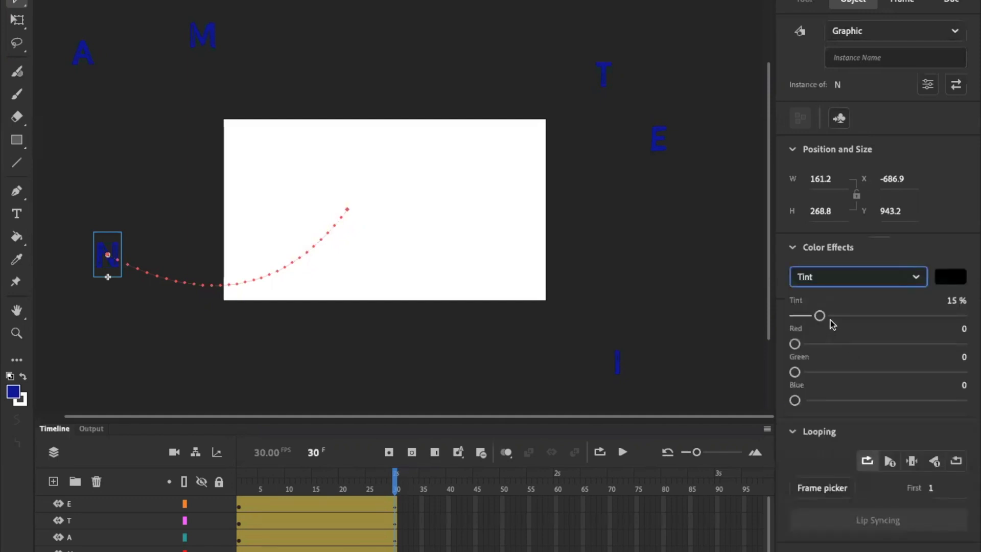
left_click_drag(820, 315, 886, 315)
left_click_drag(798, 345, 911, 346)
left_click_drag(794, 372, 906, 372)
left_click_drag(795, 400, 892, 400)
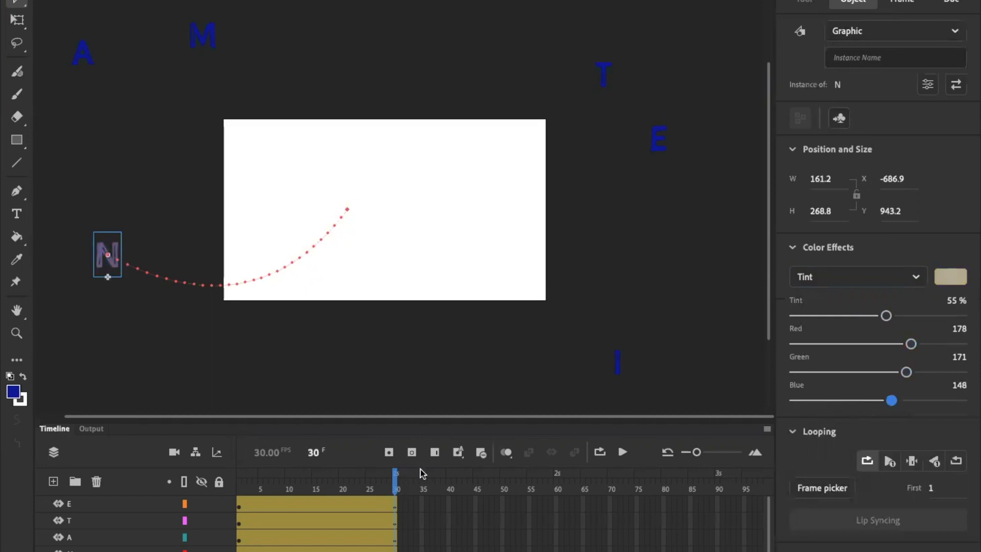
left_click_drag(396, 480, 427, 468)
left_click_drag(351, 469, 230, 465)
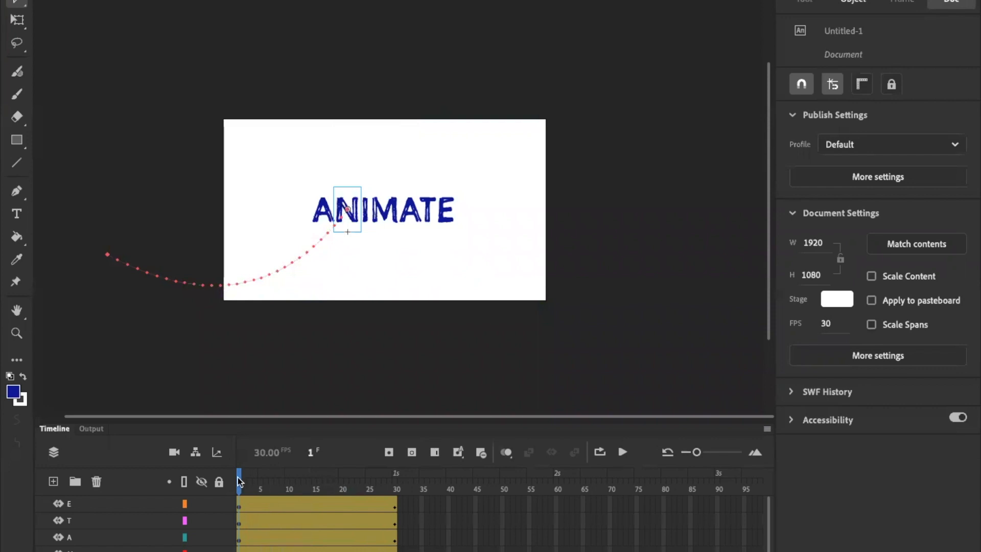
Step: Enlarge the M and the first A at frame 30 with the Free Transform tool
left_click_drag(238, 481, 395, 482)
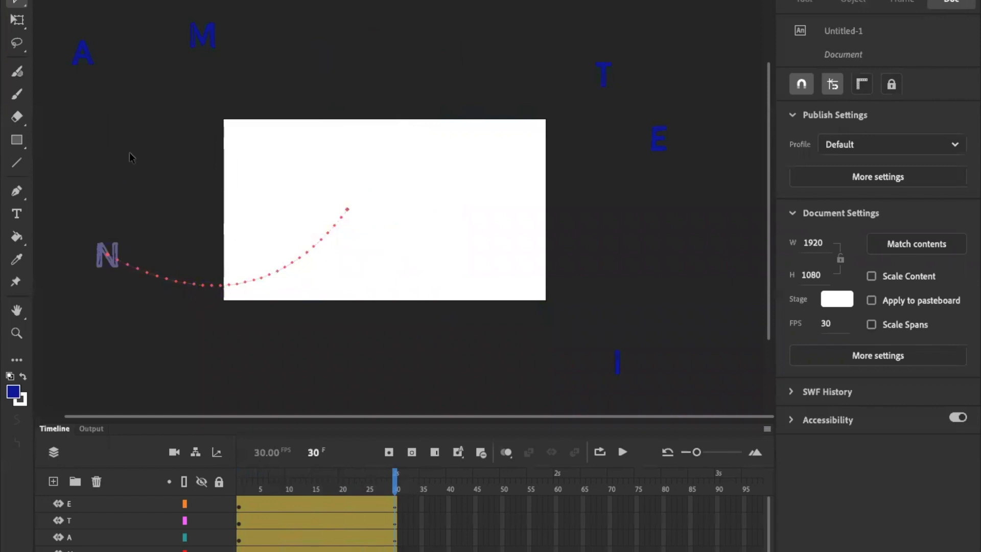
left_click(207, 32)
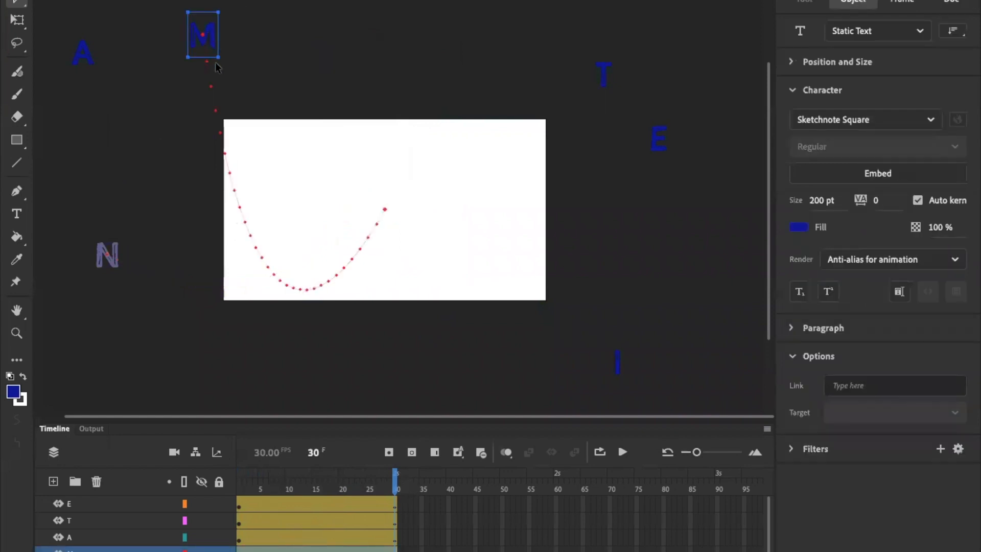
left_click(17, 20)
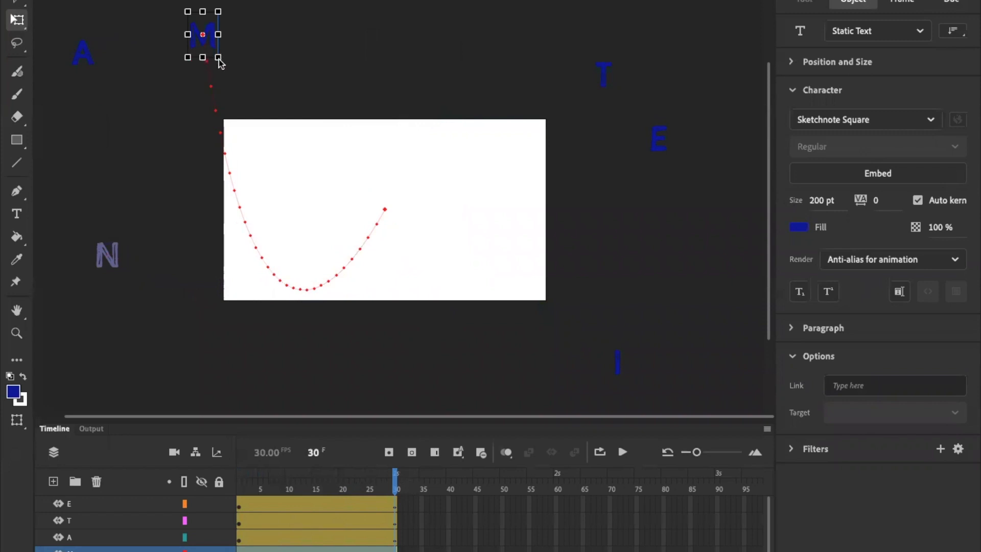
left_click_drag(219, 59, 258, 115)
left_click(87, 54)
left_click_drag(96, 75, 164, 119)
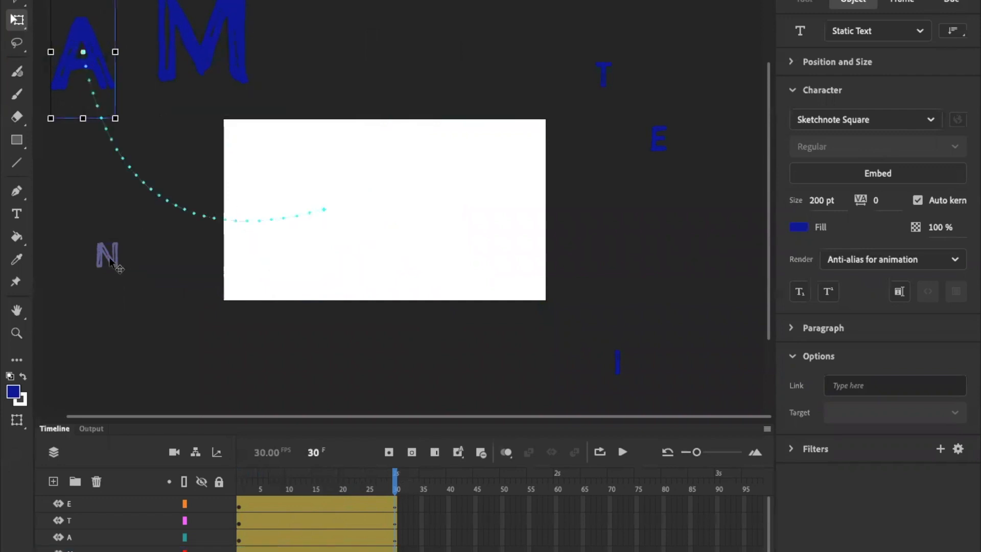
Step: Enlarge the tinted N and the T at frame 30
left_click(118, 270)
left_click_drag(149, 305, 176, 368)
left_click(604, 79)
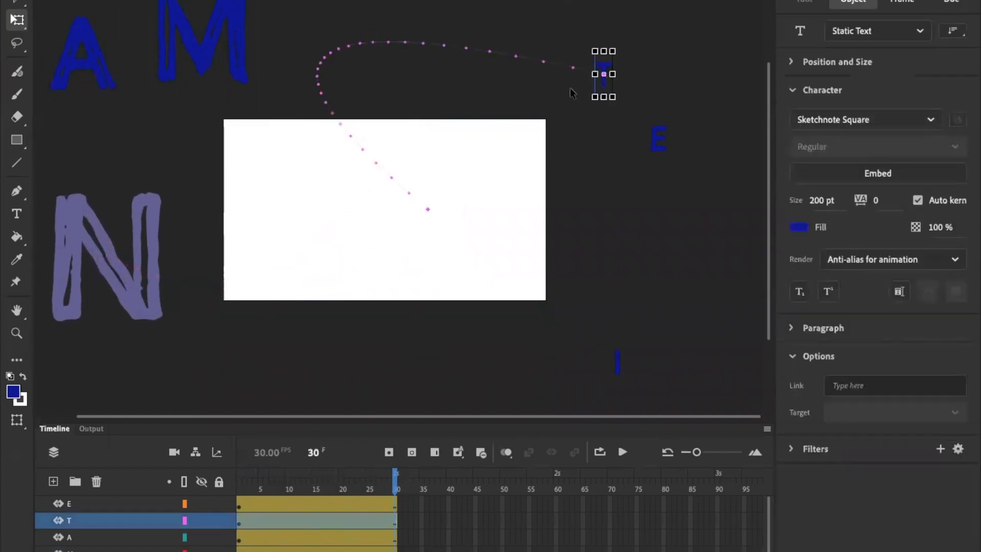
left_click_drag(594, 97, 491, 170)
Step: Enlarge the I and the E at frame 30, undoing the first attempt at resizing the I
left_click(618, 361)
left_click_drag(618, 339, 709, 202)
key("ctrl+z")
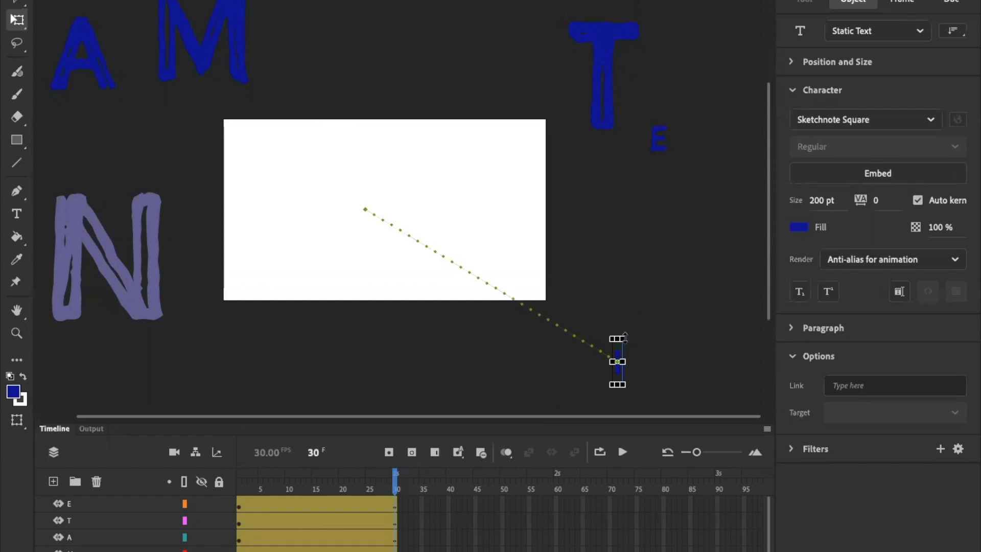
left_click_drag(629, 335, 729, 187)
left_click(659, 138)
left_click_drag(669, 161, 746, 291)
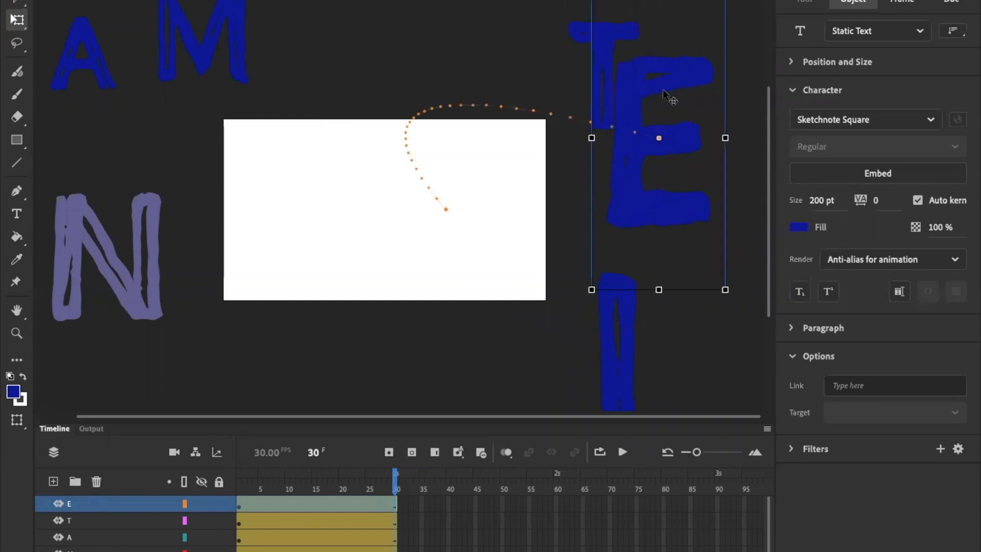
Step: Rotate the N a quarter turn counterclockwise at frame 30 so it lies on its side
mouse_move(391, 478)
left_mouse_down()
mouse_move(239, 474)
mouse_move(395, 476)
left_mouse_up()
left_click(179, 314)
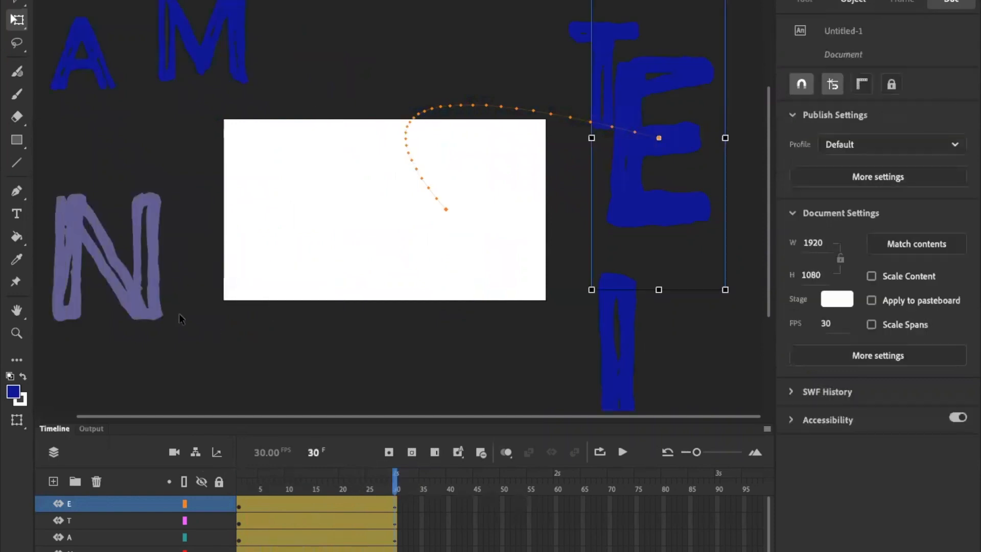
left_click(147, 316)
left_click_drag(219, 357, 236, 214)
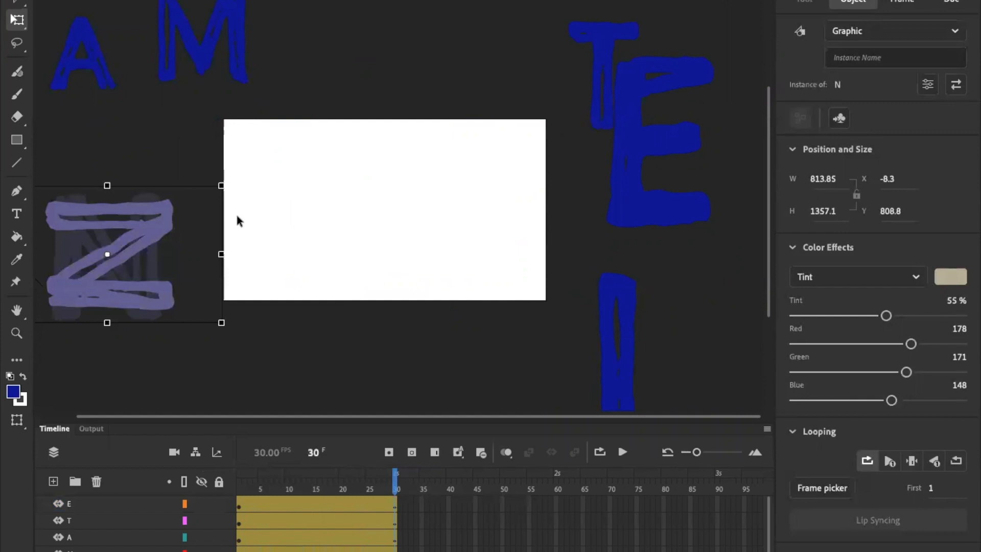
Step: Rotate the first A clockwise at frame 28 so its apex points to the upper right
left_click_drag(396, 486, 384, 459)
left_click(101, 91)
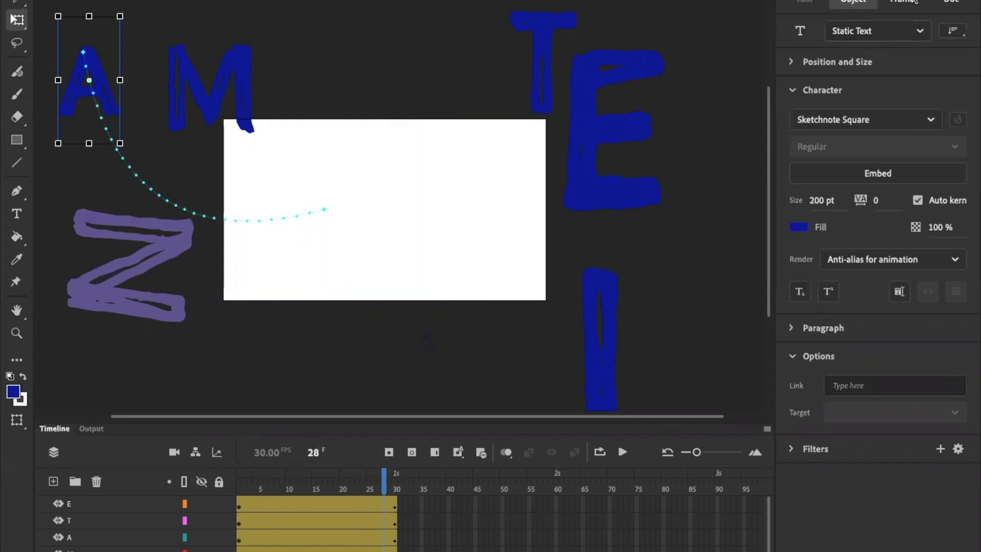
left_click(792, 62)
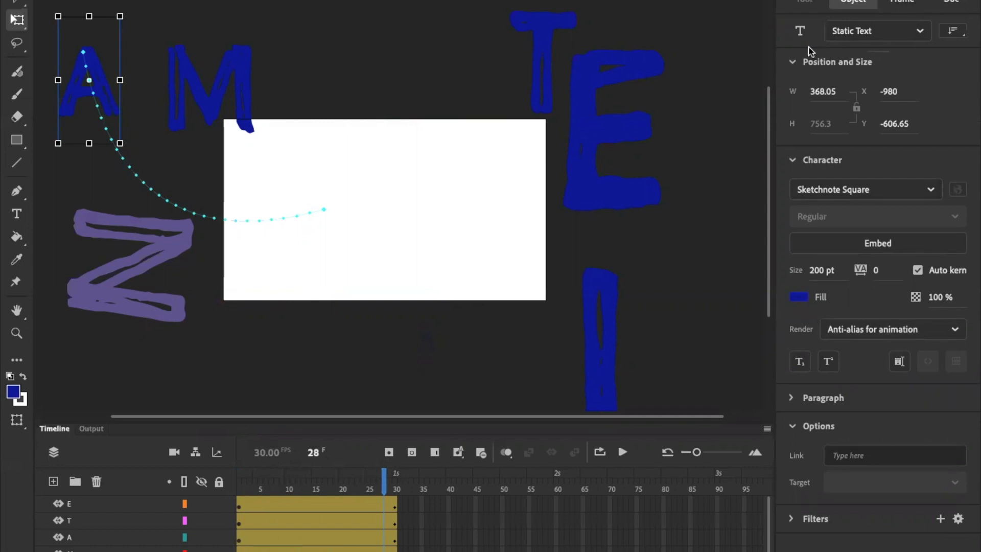
left_click(903, 1)
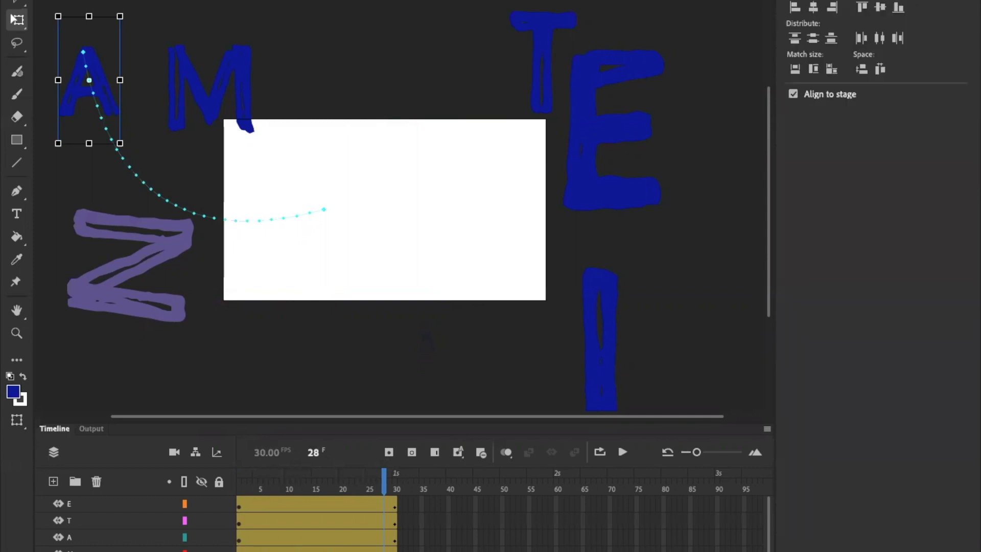
left_click(803, 1)
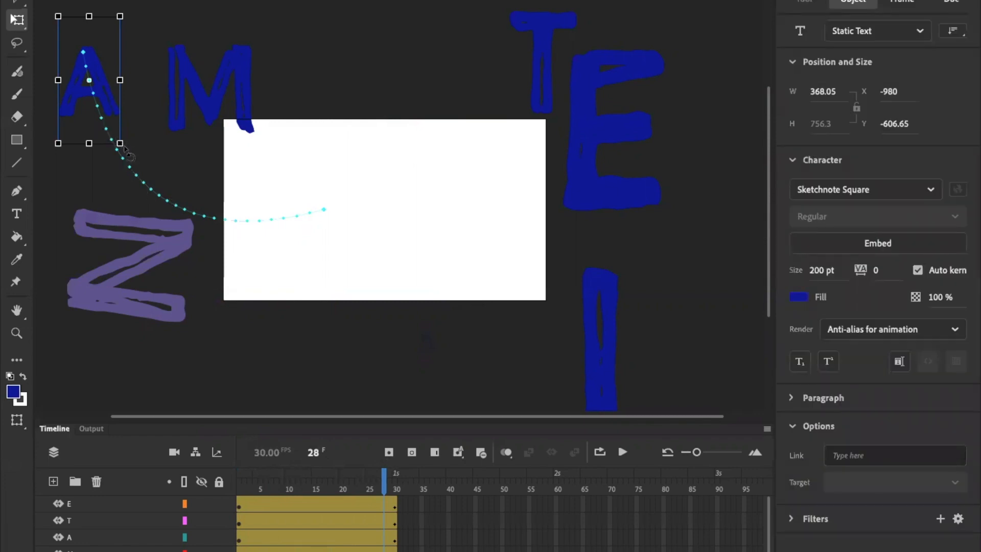
left_click_drag(125, 151, 55, 147)
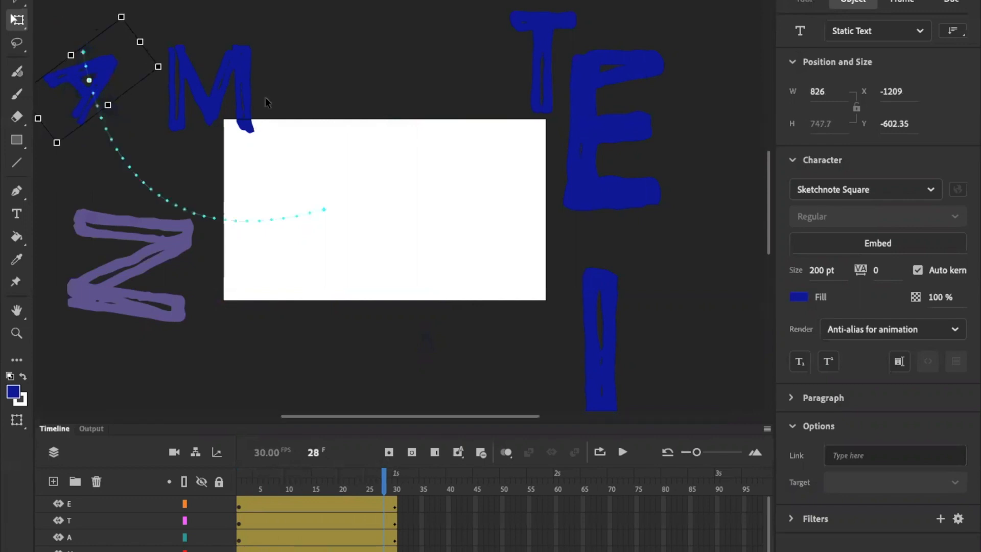
Step: Rotate the M about half a turn at frame 28 so it is upside down, undoing the first rotation attempt
left_click(240, 106)
left_click_drag(270, 171, 291, 48)
key("ctrl+z")
left_click_drag(274, 176, 167, 0)
Step: Rotate the T about a quarter turn clockwise and the E about a quarter turn counterclockwise at frame 28
left_click(547, 28)
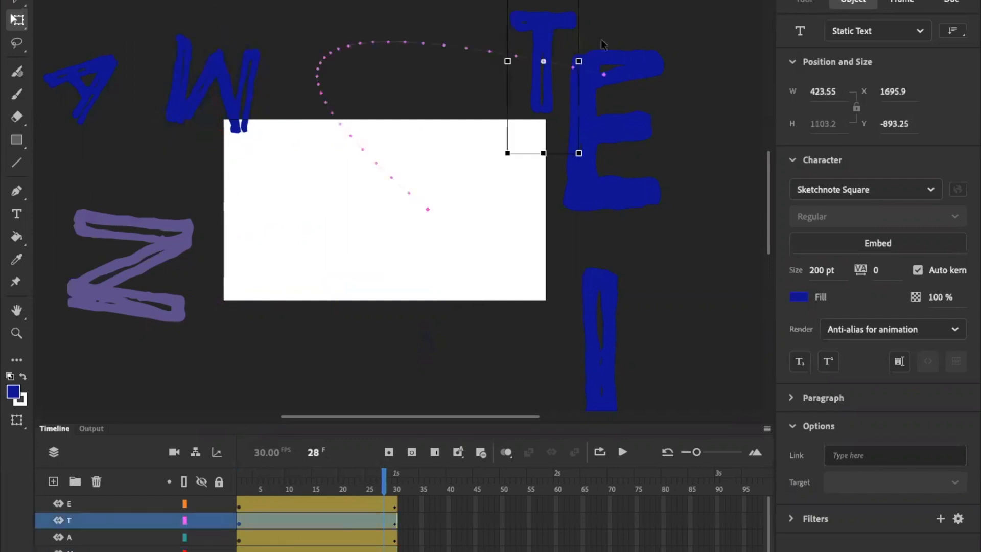
left_click_drag(563, 171, 447, 65)
left_click(602, 202)
left_click_drag(680, 278, 766, 208)
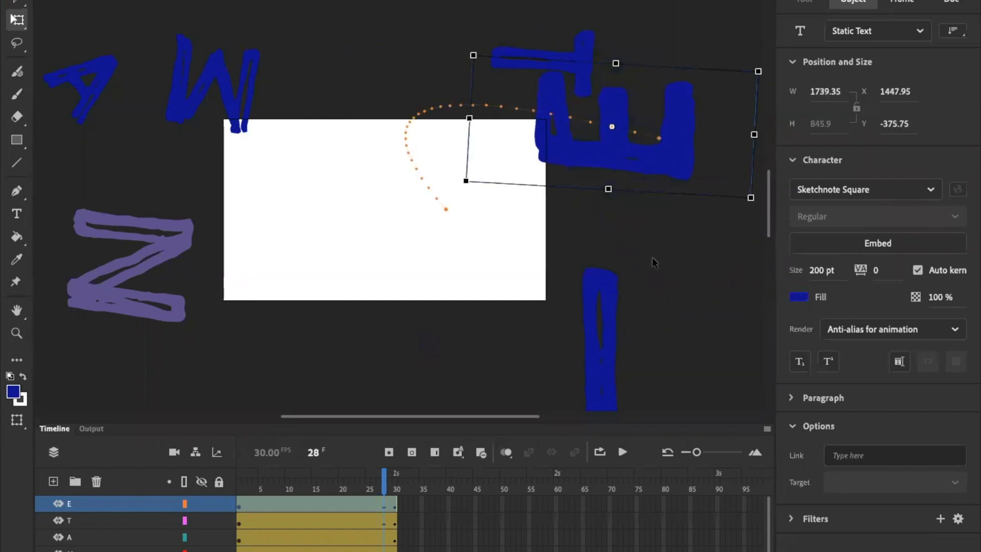
Step: Tilt the I counterclockwise at frame 28, and enlarge the faded second A and turn it onto its side
left_click(614, 287)
left_click_drag(645, 190, 585, 185)
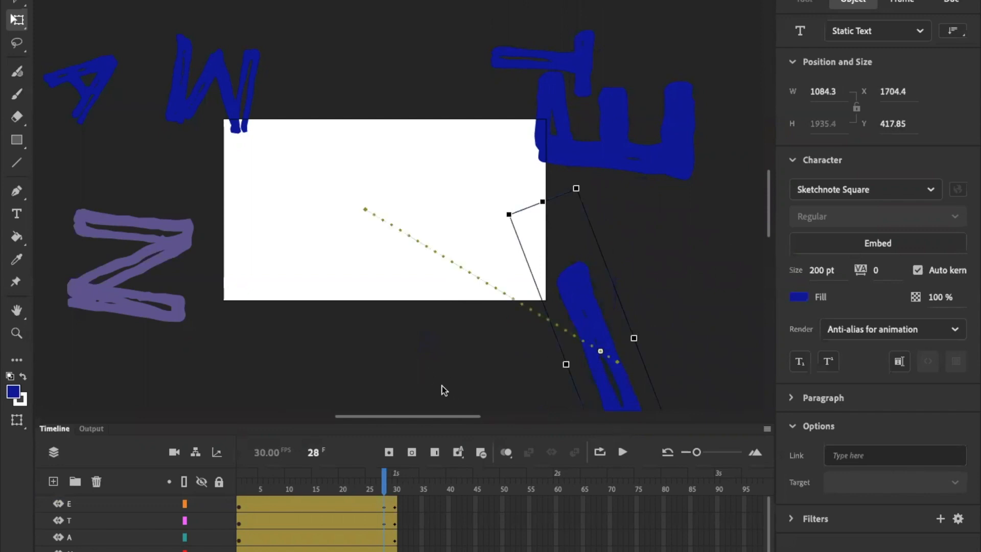
left_click(146, 537)
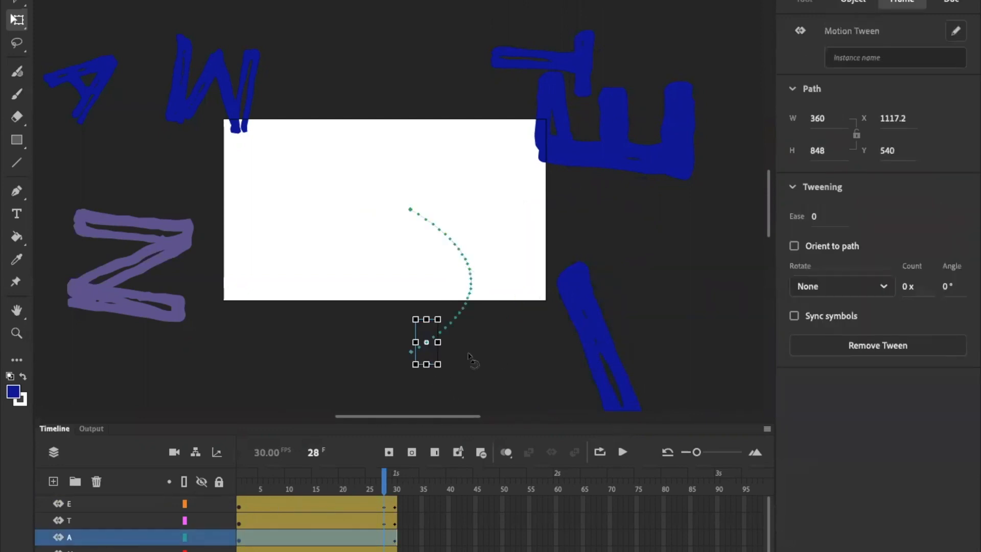
left_click_drag(447, 377, 493, 395)
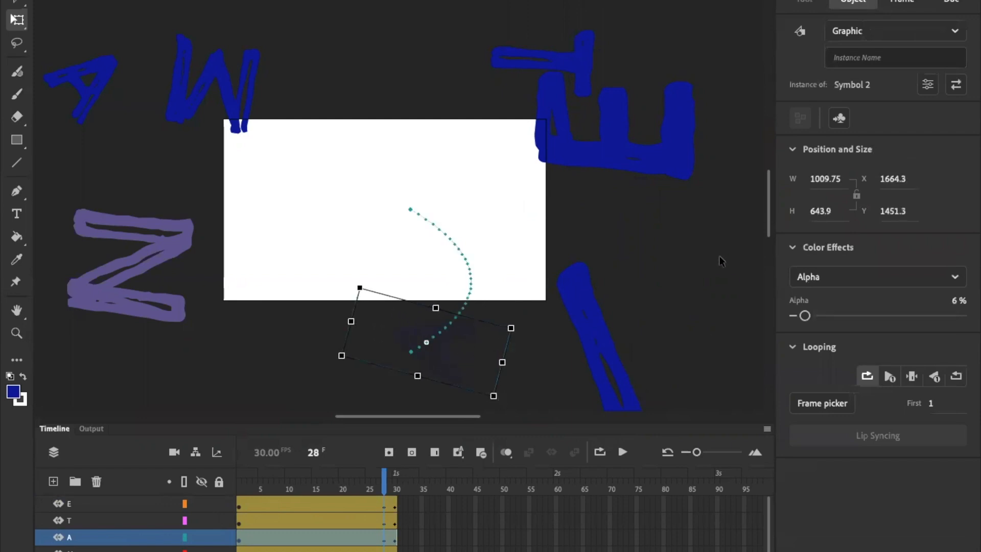
Step: Play the animation from frame 1 to check the transformed letters, and enlarge the timeline to show all the letter layers
left_click_drag(400, 476, 200, 475)
left_click(622, 452)
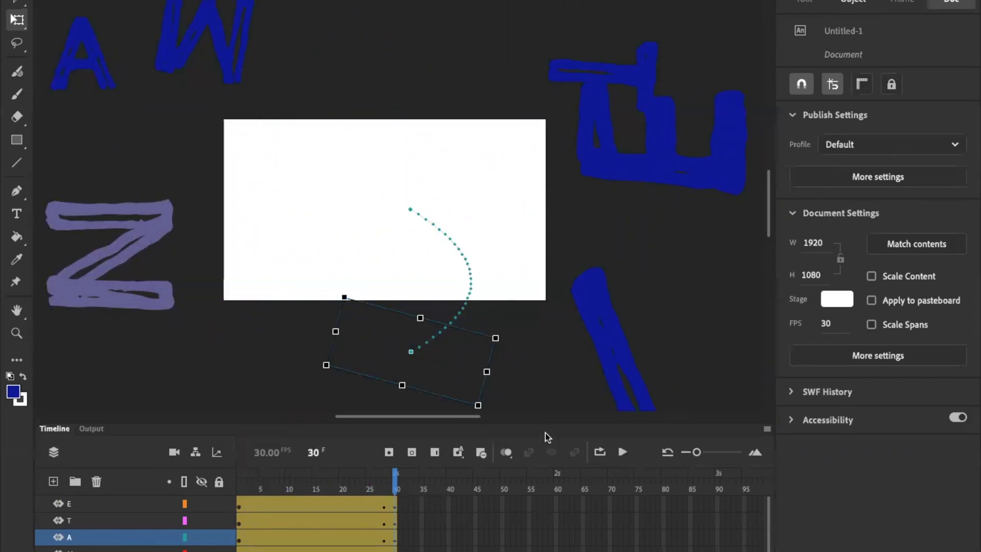
left_click_drag(543, 421, 547, 331)
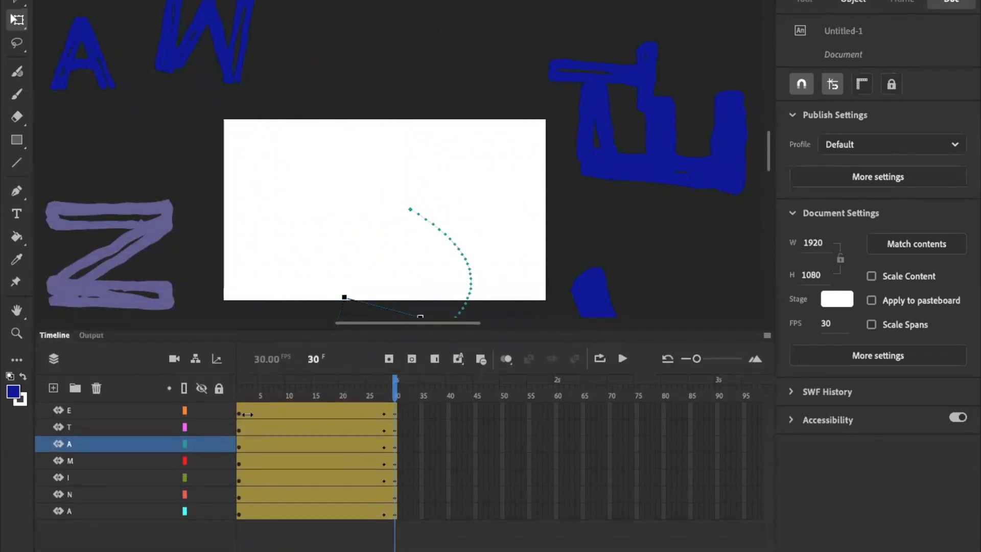
Step: Convert the motion tweens on all seven letter layers to frame-by-frame animation with a keyframe each frame, and play the result
left_click(238, 412)
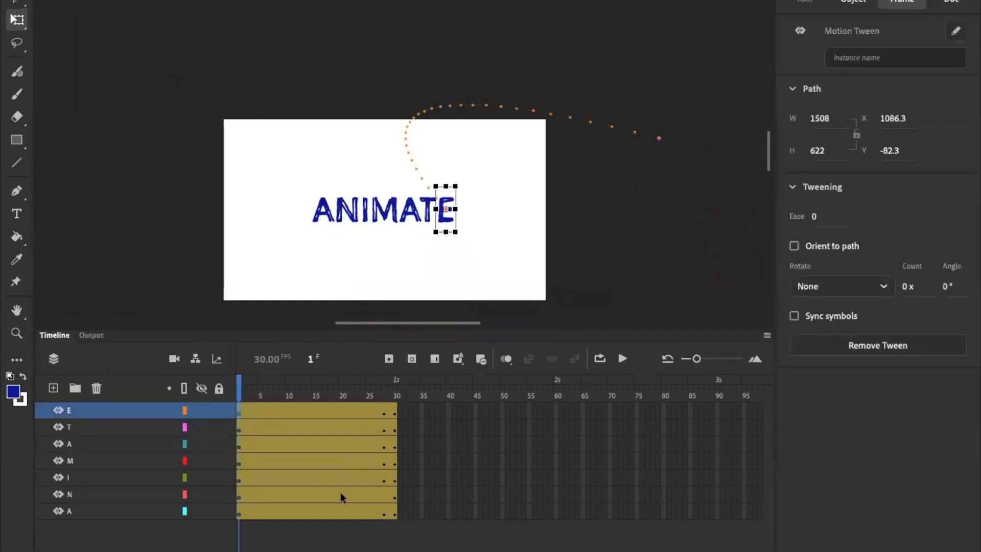
left_click(394, 515)
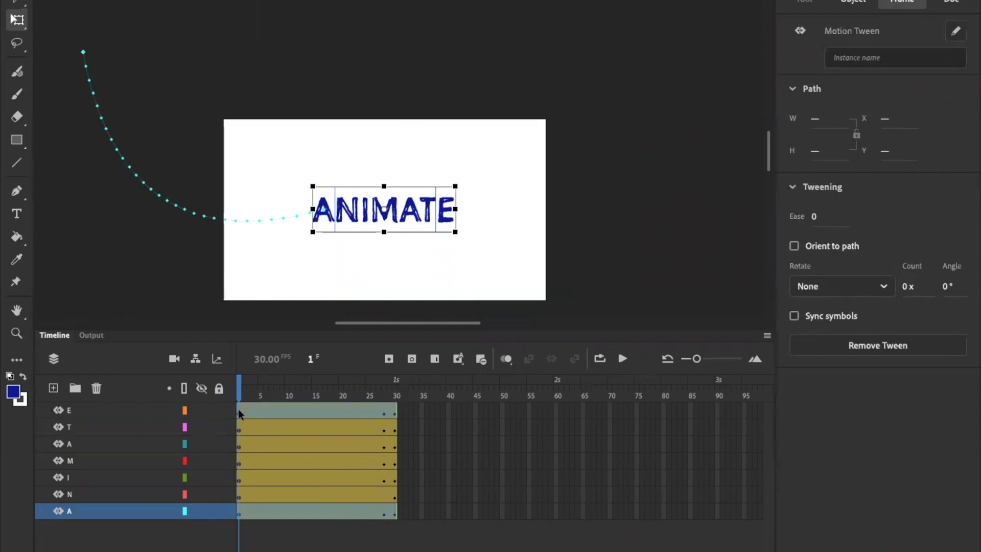
left_click(238, 428)
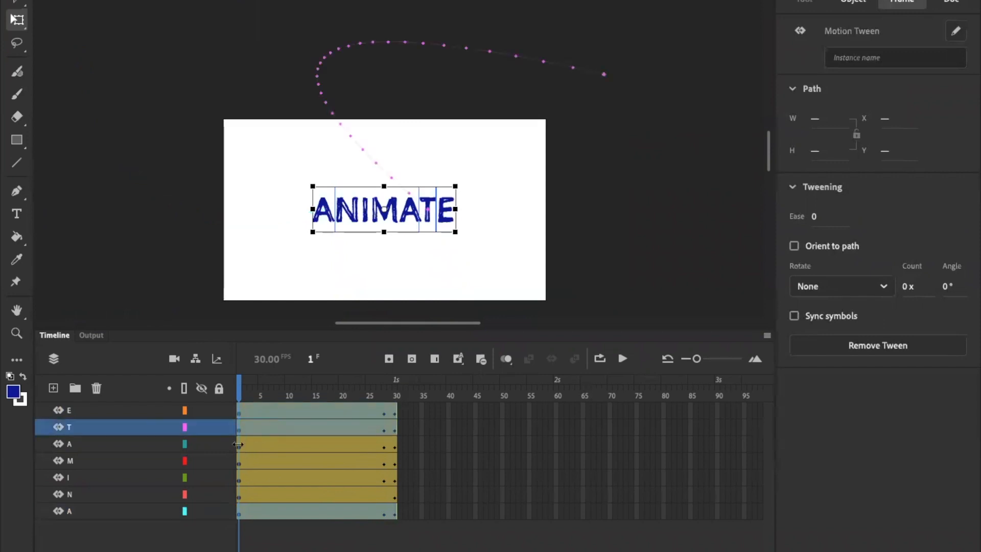
left_click(240, 445)
left_click(247, 458)
left_click(247, 481)
left_click(254, 494)
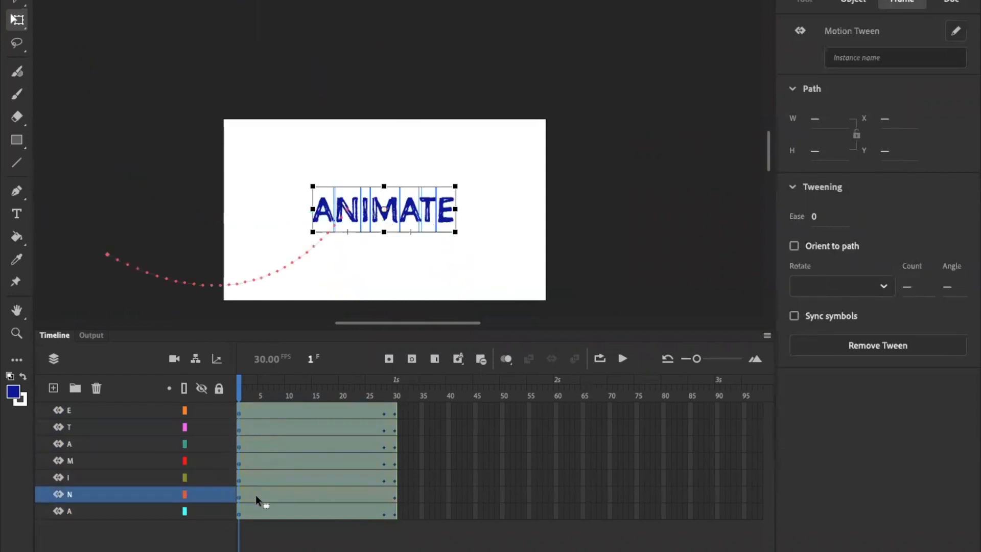
right_click(313, 443)
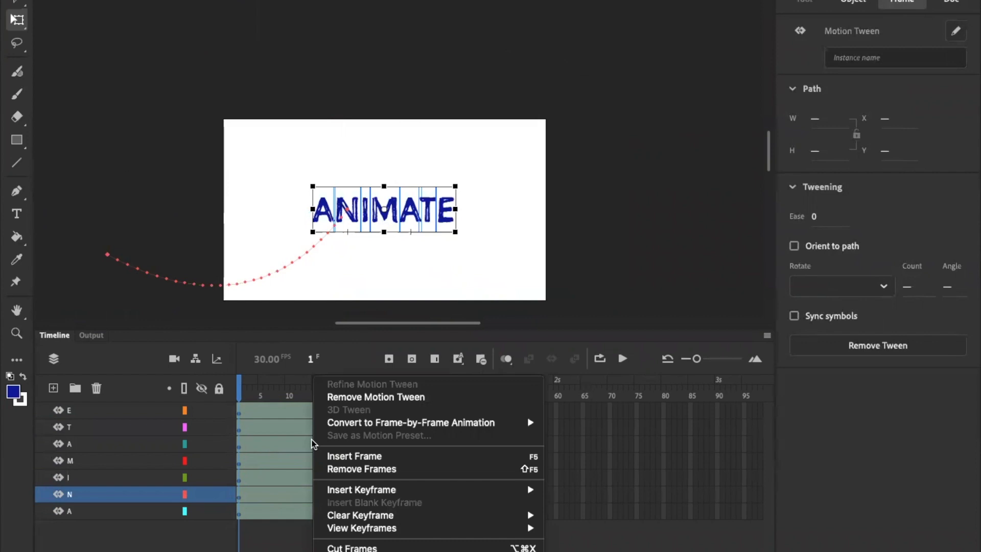
mouse_move(404, 427)
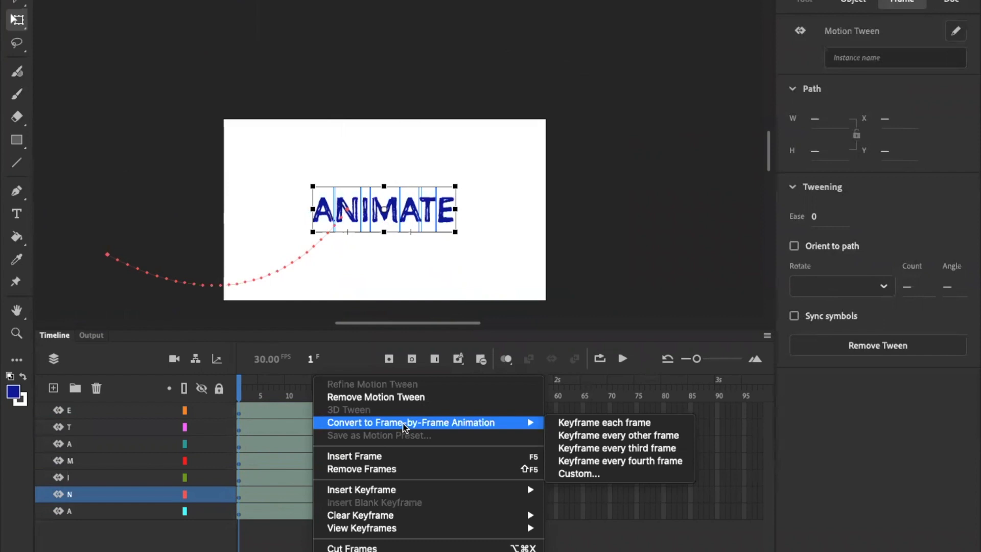
left_click(585, 424)
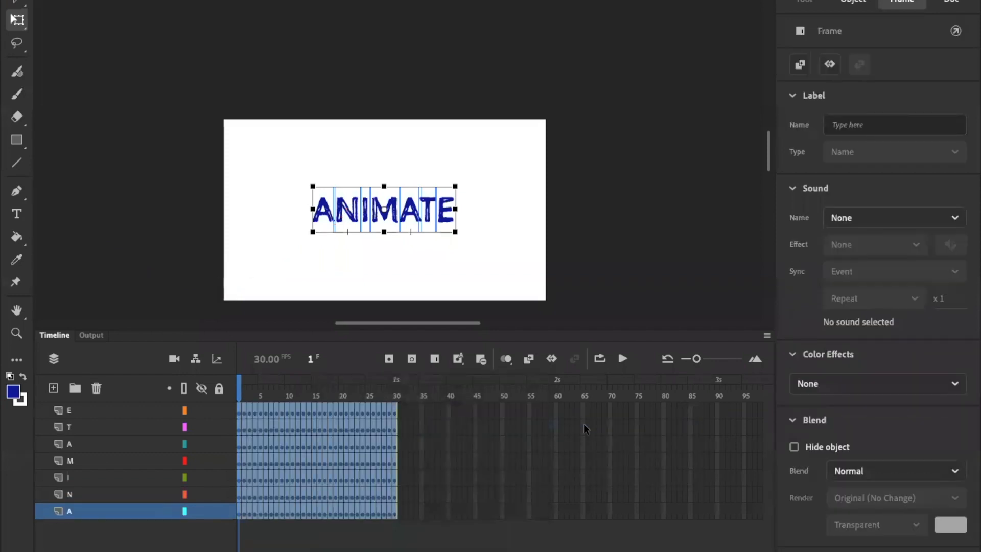
key("Return")
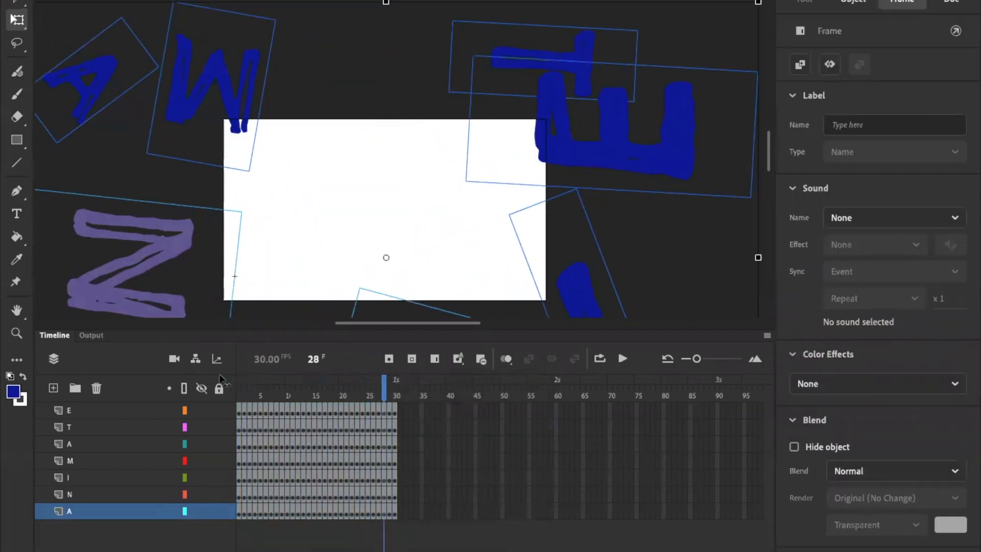
Step: Reverse frames 1 to 30 across all seven letter layers so the scattered letters come together into ANIMATE
left_click(240, 413)
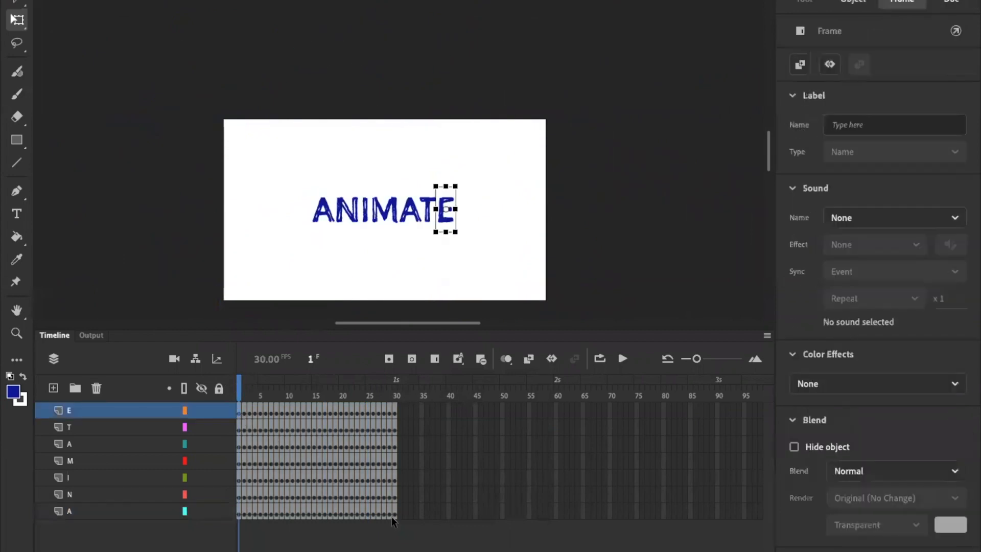
left_click(393, 514, "shift")
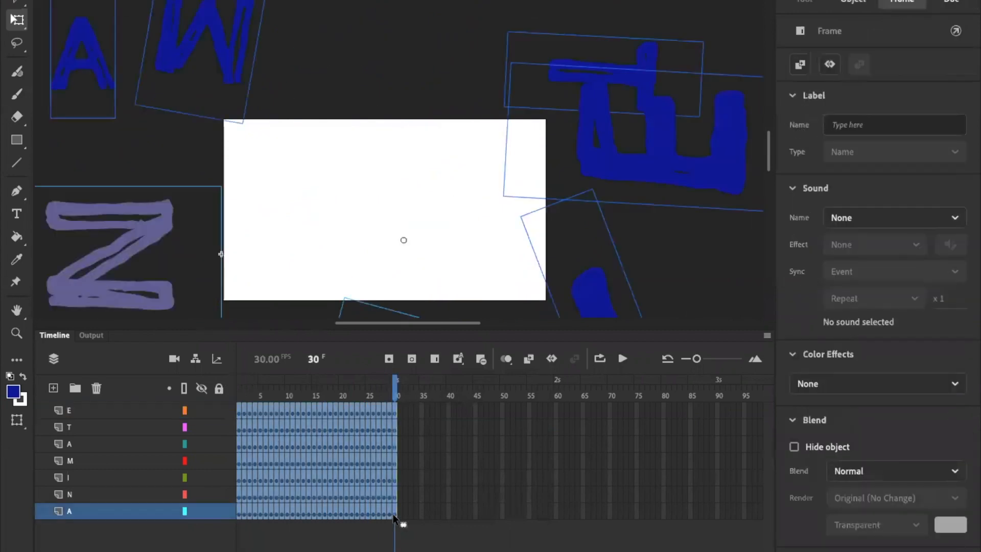
right_click(325, 477)
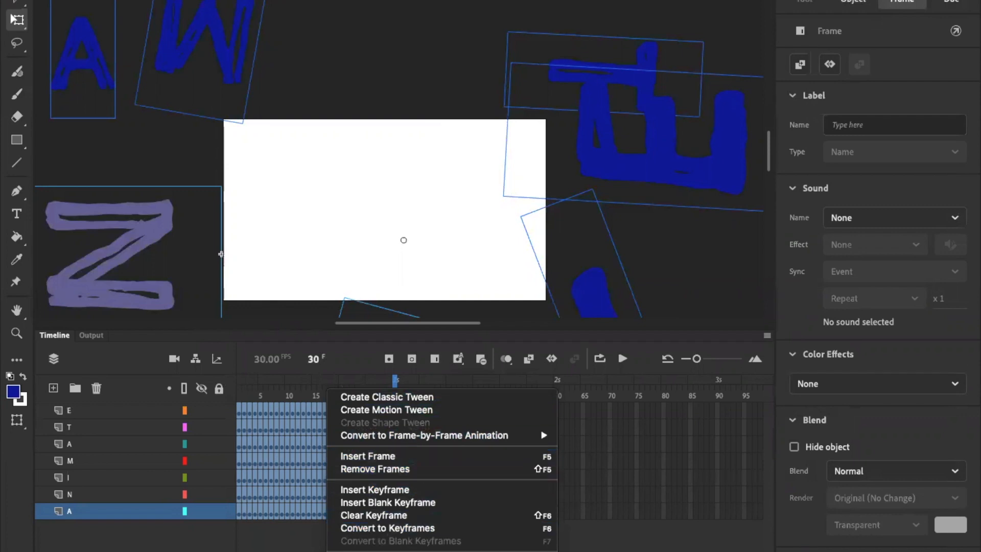
left_click(381, 551)
Step: Play the reversed letter animation twice from frame 1 to check it
left_click_drag(394, 384, 142, 360)
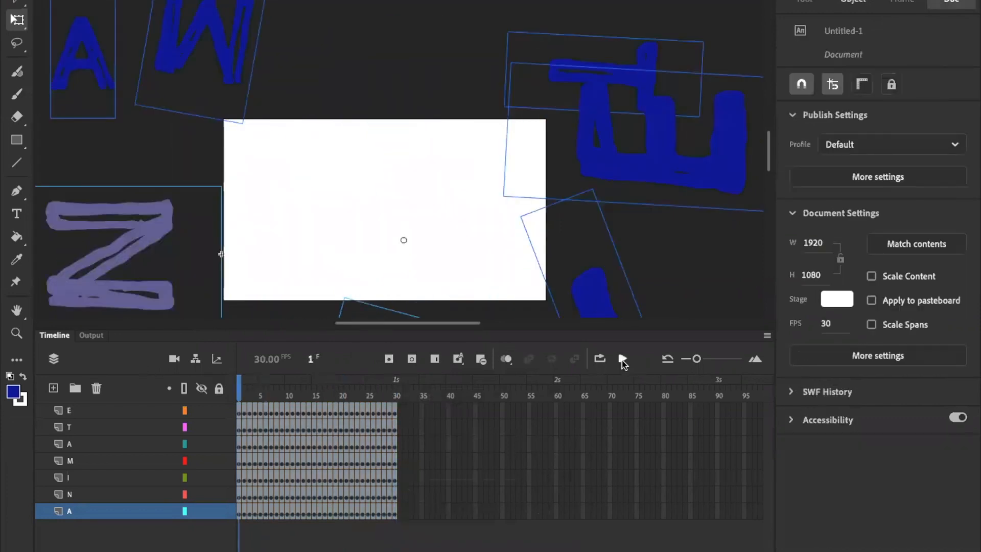
left_click(623, 359)
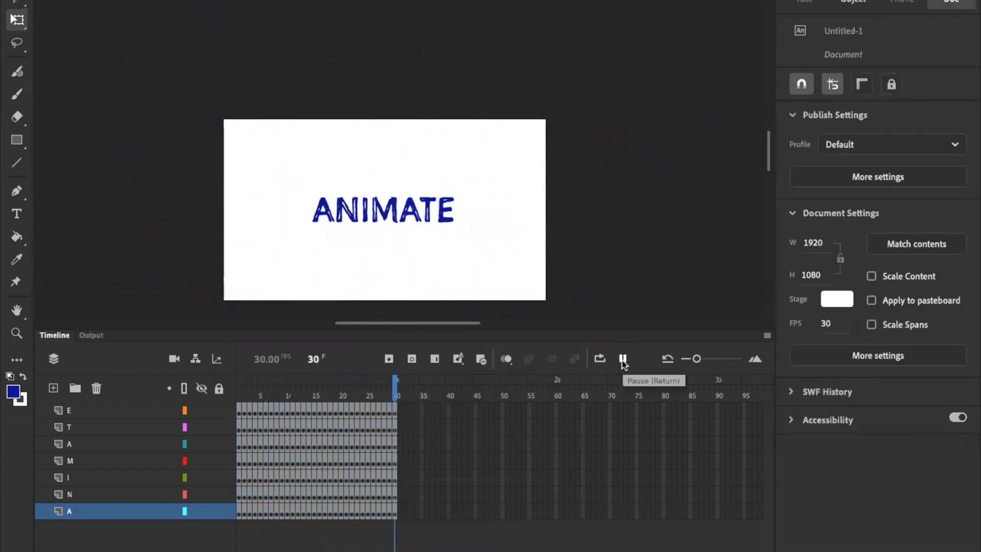
left_click_drag(395, 391, 191, 357)
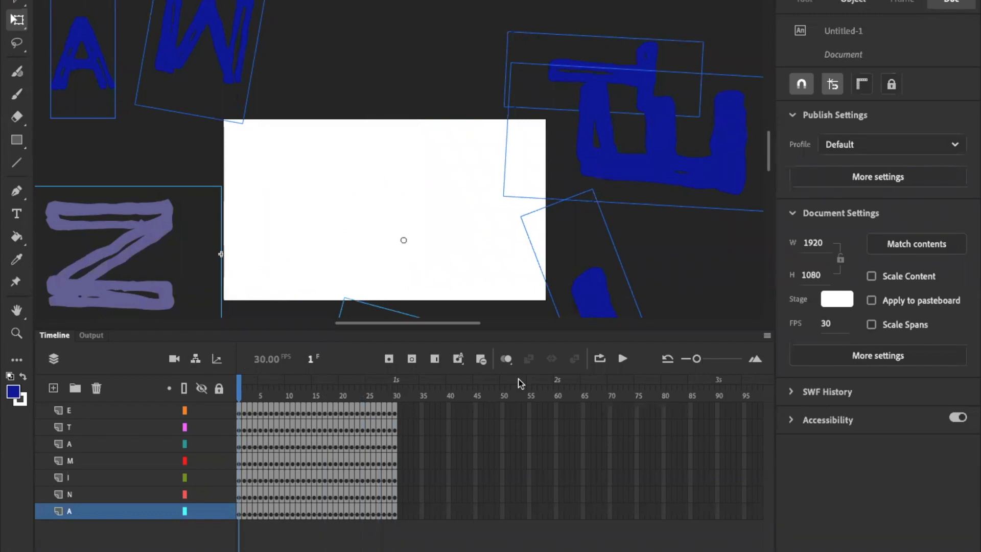
left_click(621, 360)
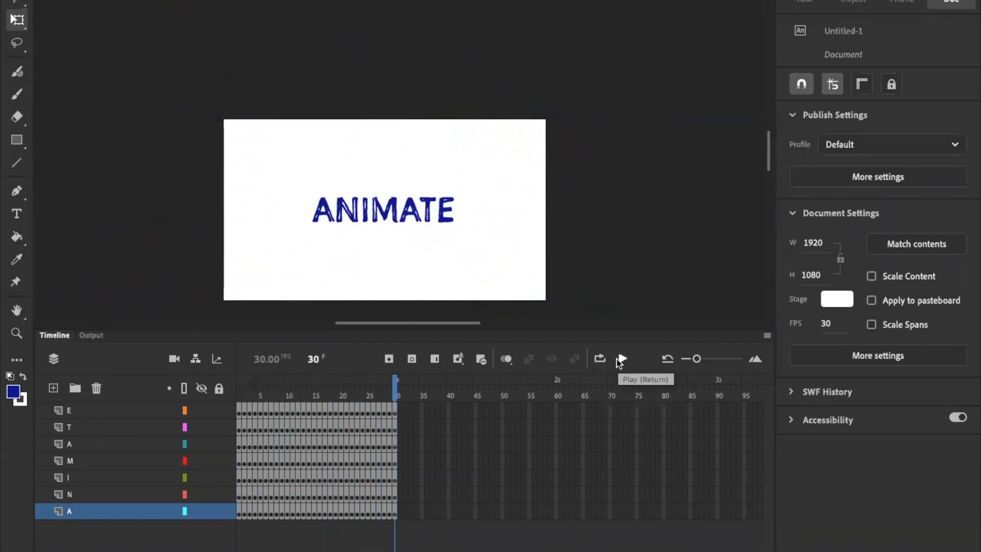